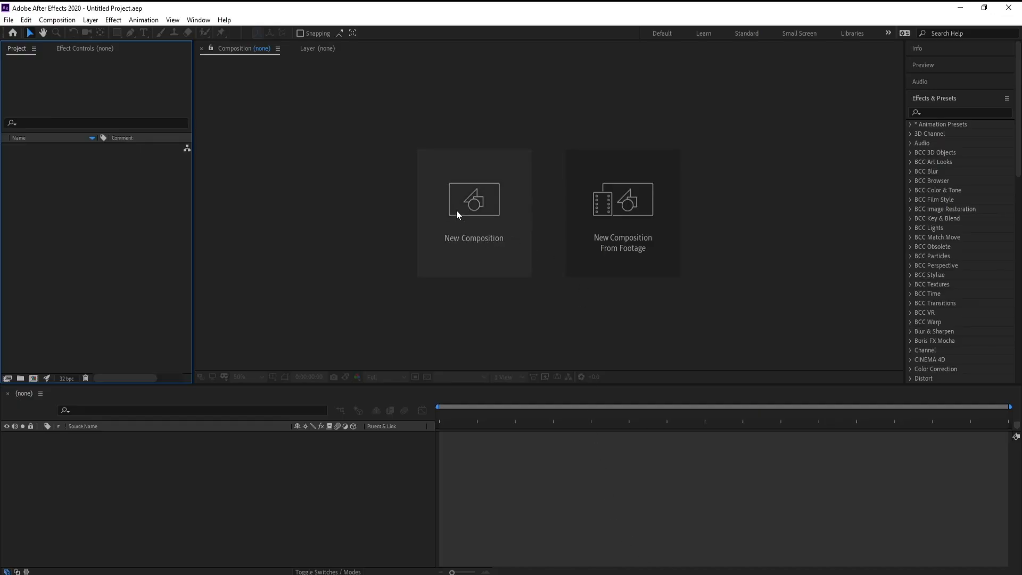
Create a new 1920 x 1080 composition, 10 seconds at 30 fps, using the CINEMA 4D renderer.
left_click(456, 209)
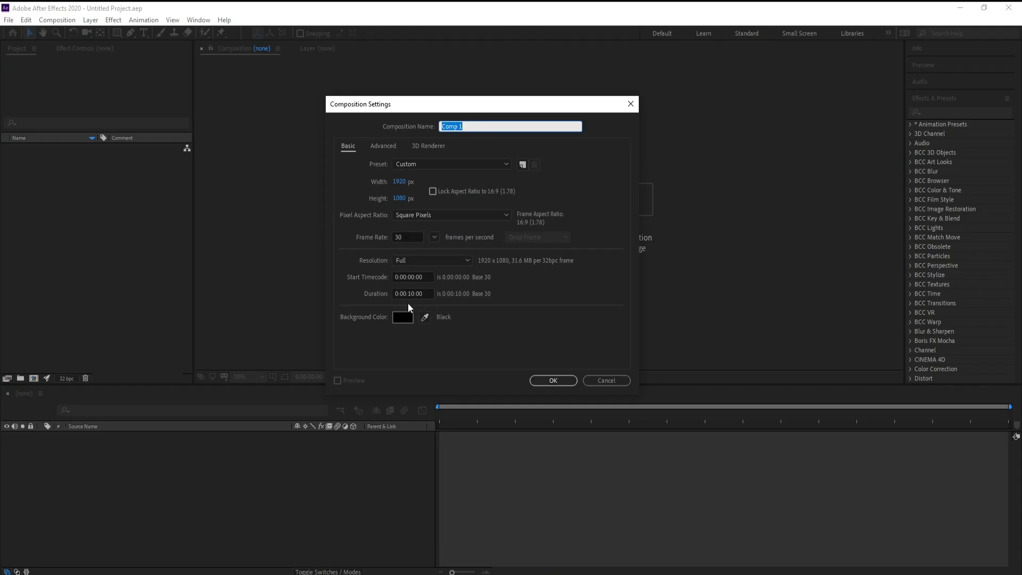
left_click(427, 147)
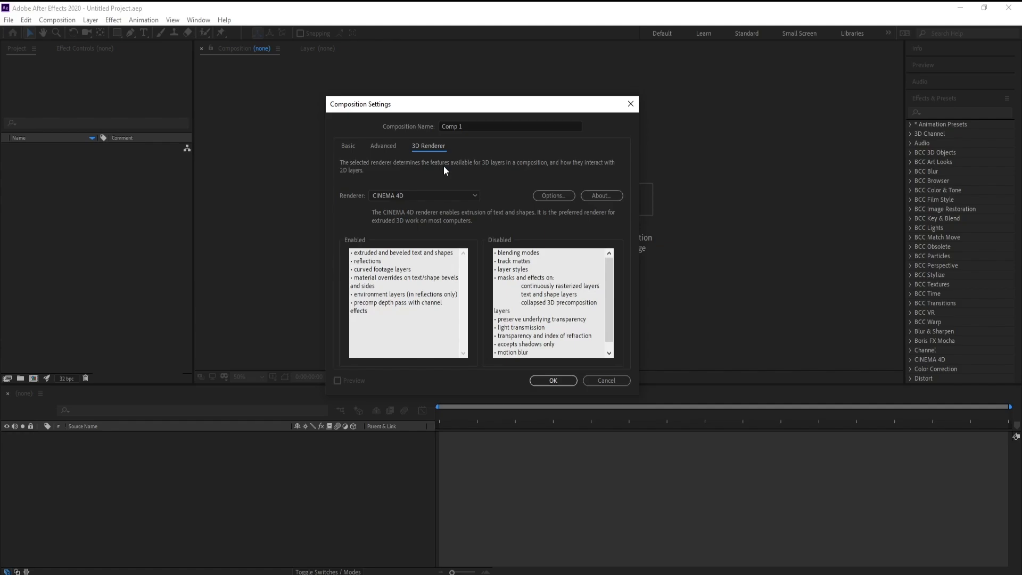
left_click(422, 194)
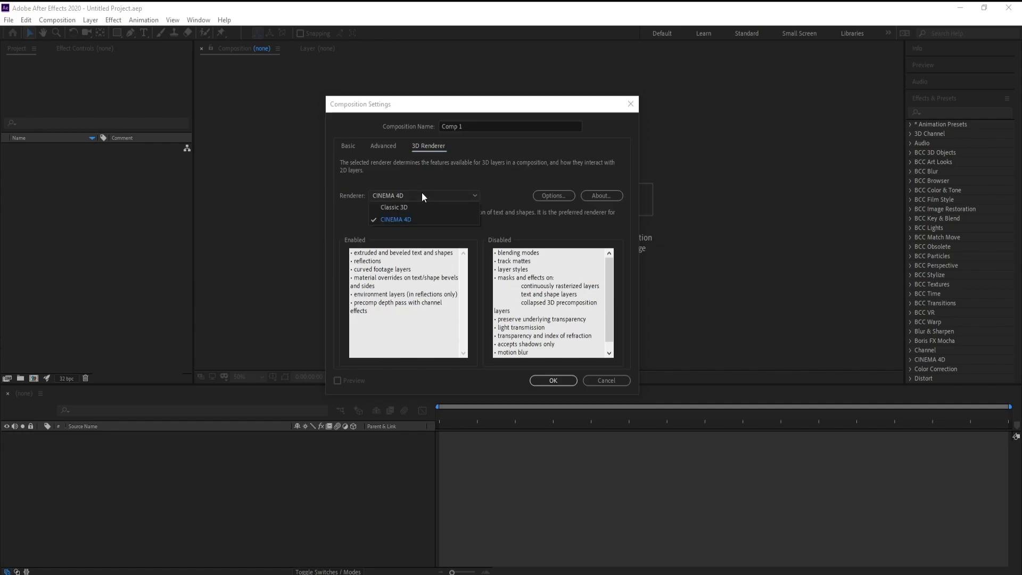
left_click(397, 218)
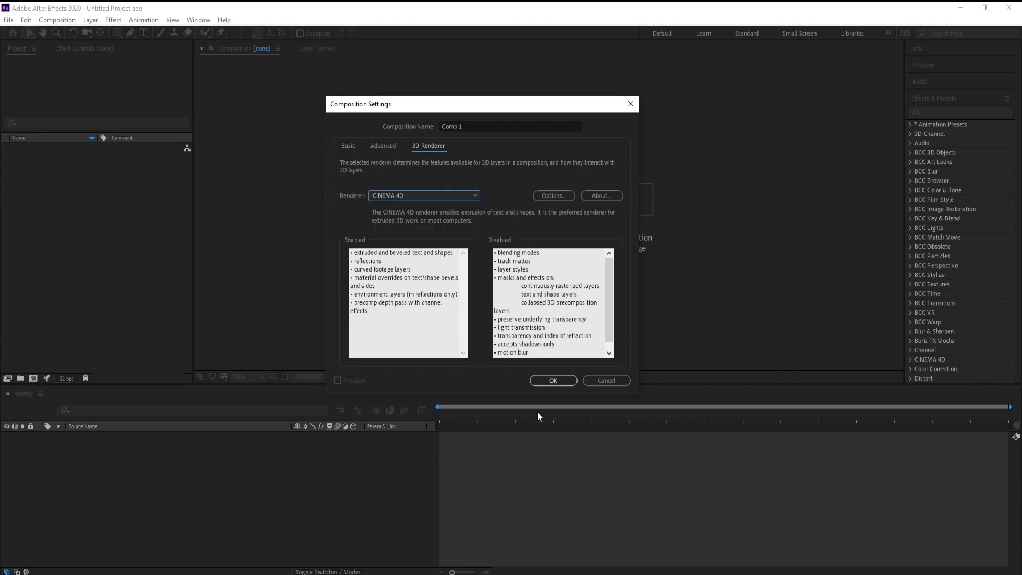
left_click(552, 380)
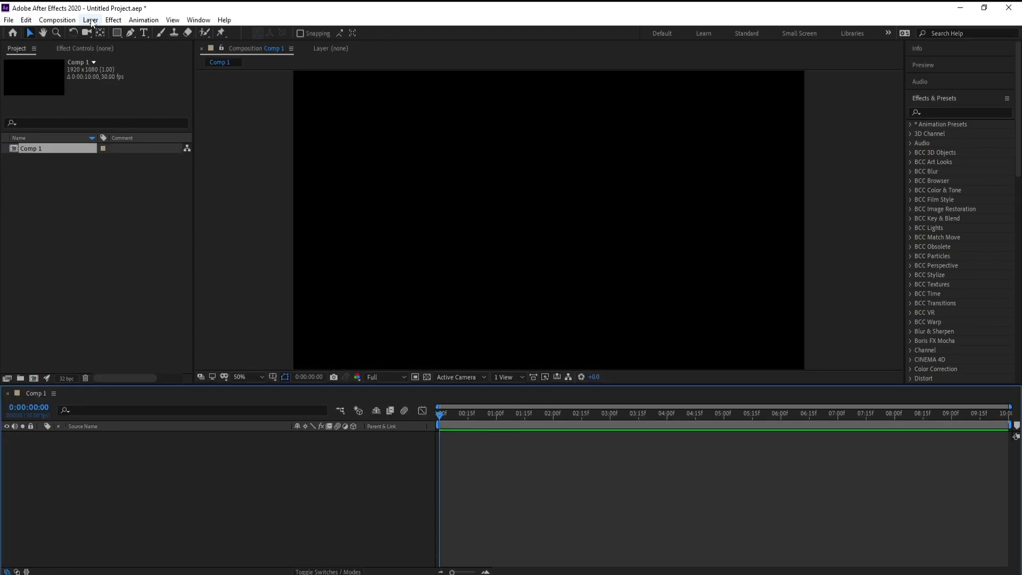
Add a black, full-frame solid layer named BG to the composition.
left_click(92, 21)
mouse_move(102, 33)
left_click(274, 45)
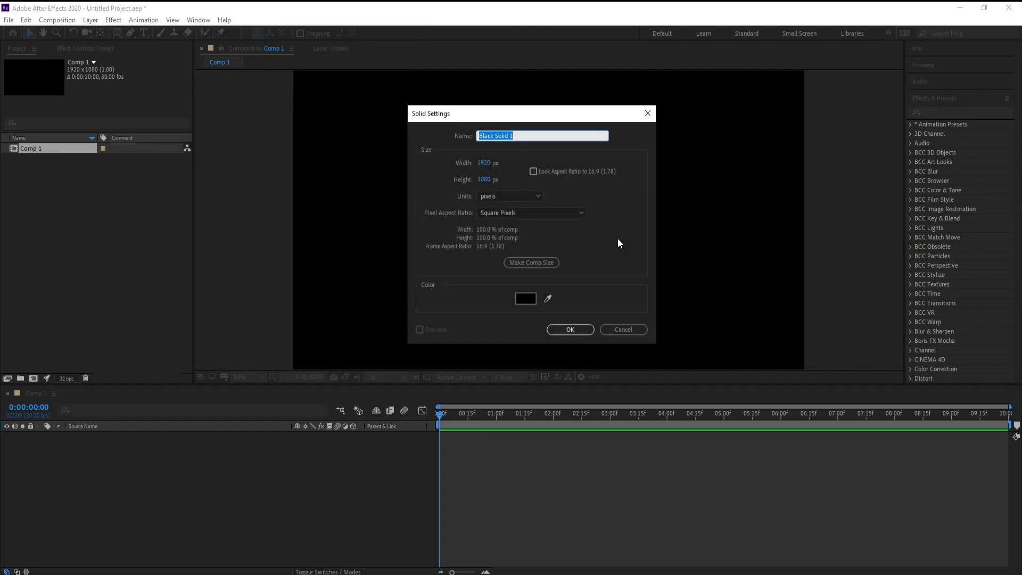
type("BG")
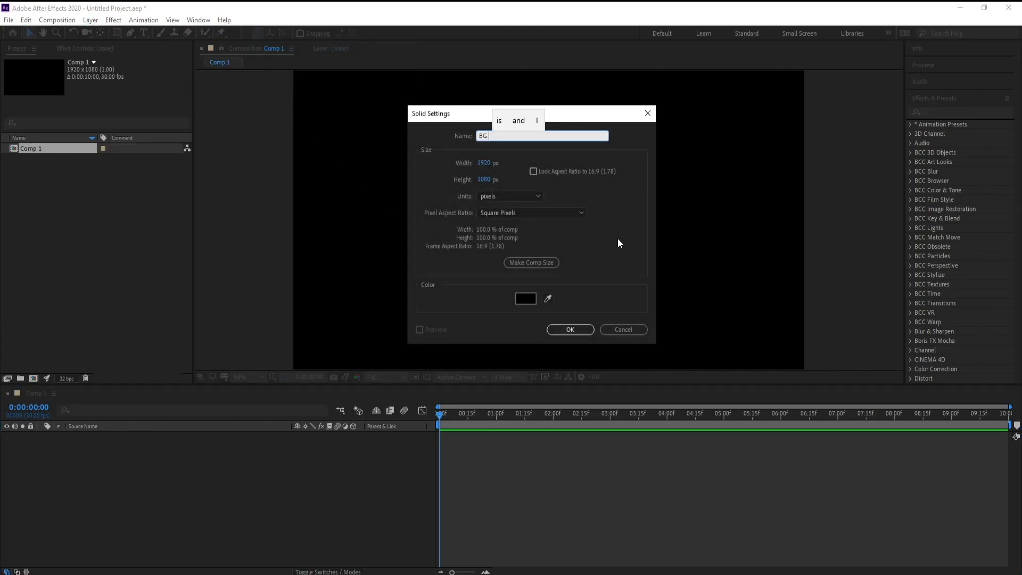
key("Return")
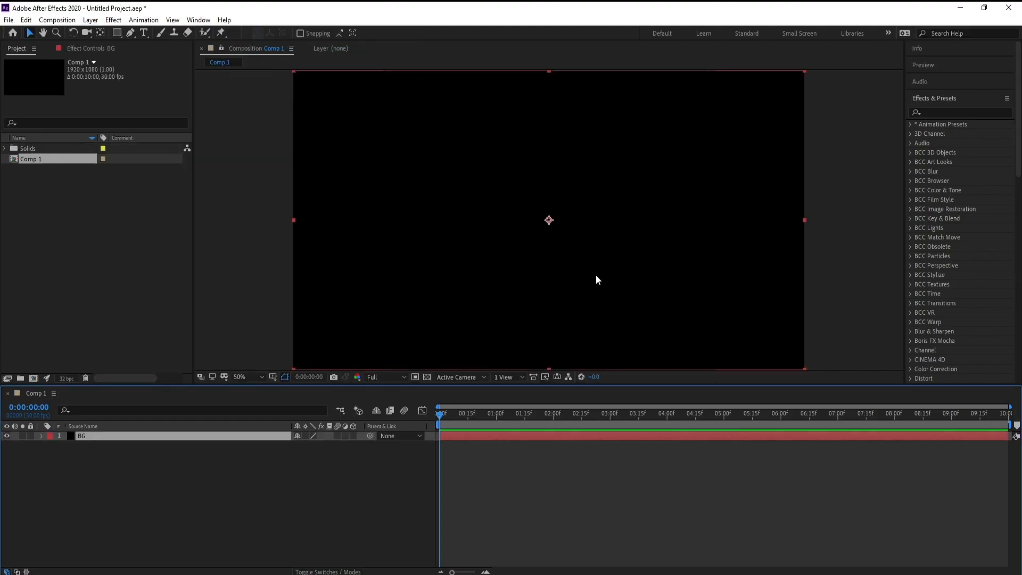
Apply the Gradient Ramp effect to the BG layer.
left_click(114, 22)
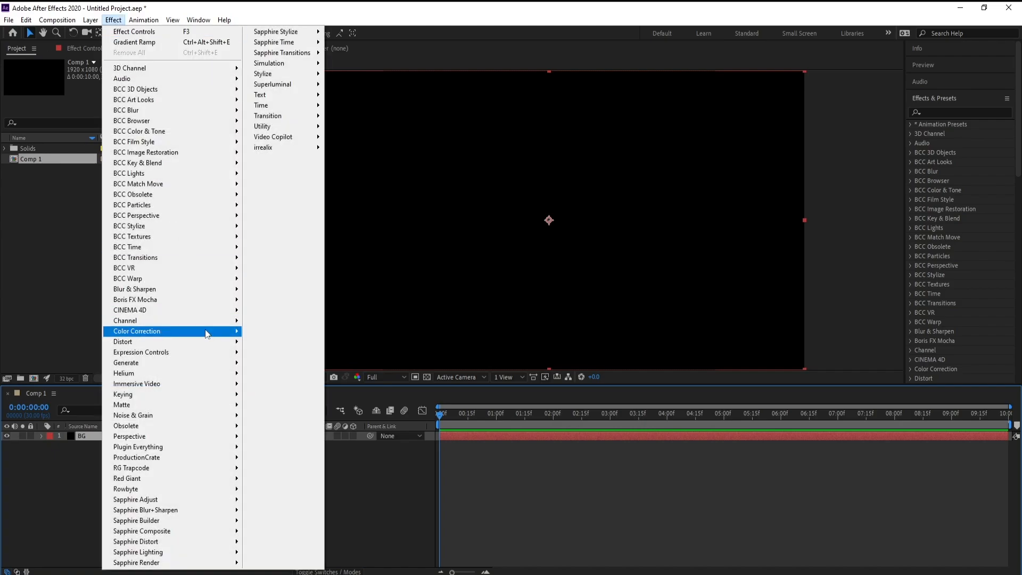
mouse_move(218, 363)
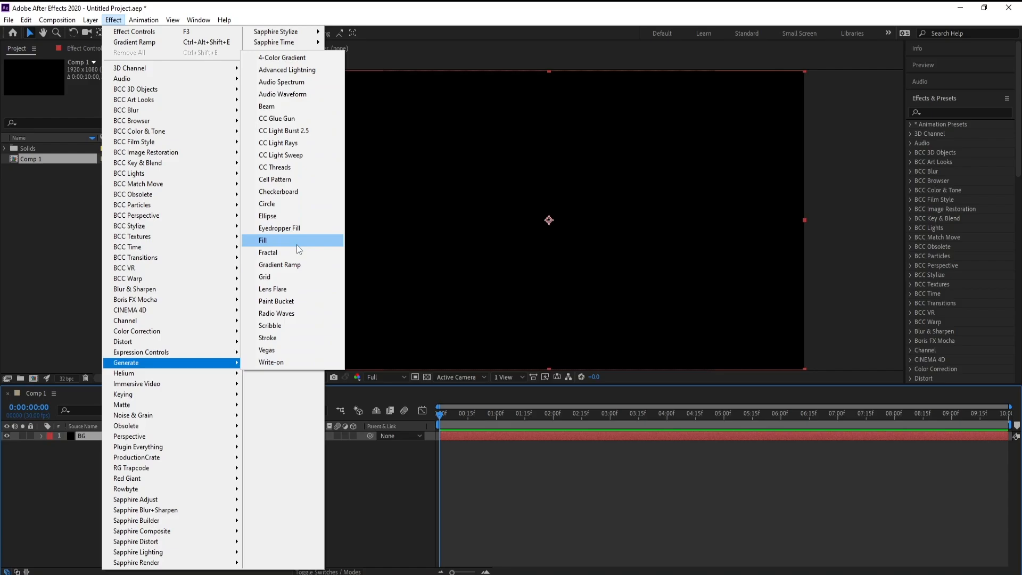
left_click(282, 265)
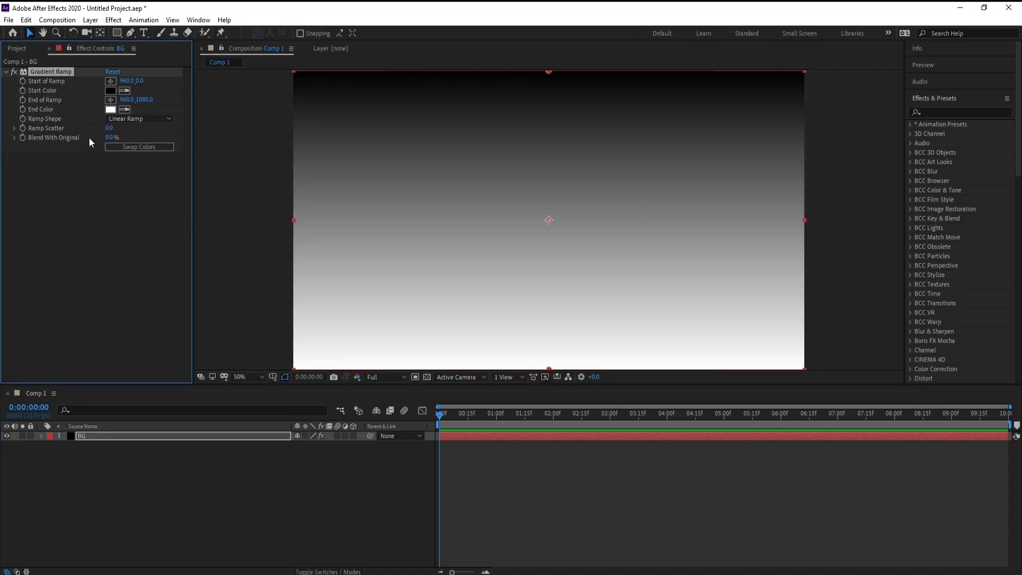
Set the gradient's end color to dark blue 00033A and move the start of the ramp to about the frame's center.
left_click(110, 110)
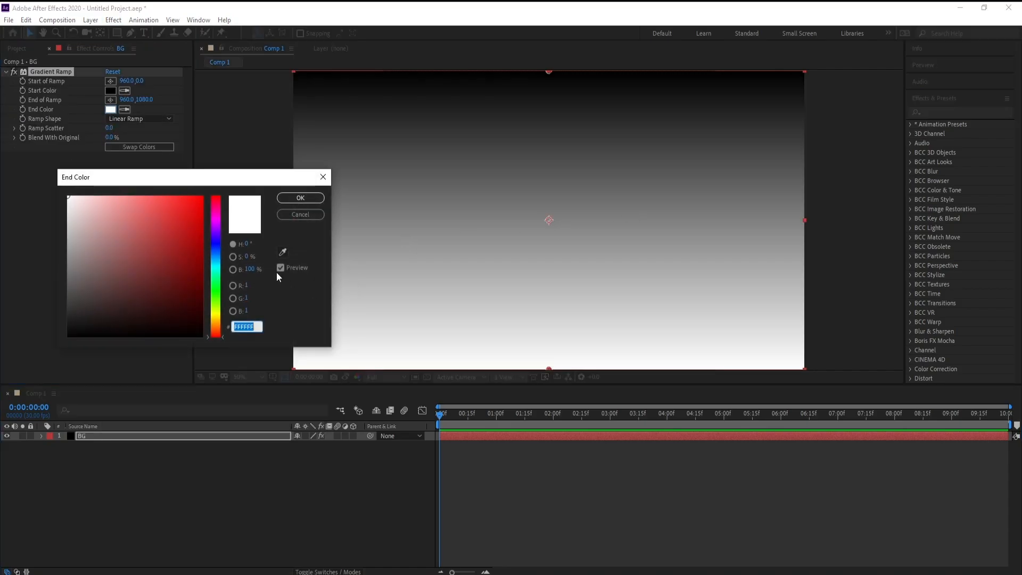
left_click(215, 251)
left_click(215, 244)
left_click(206, 300)
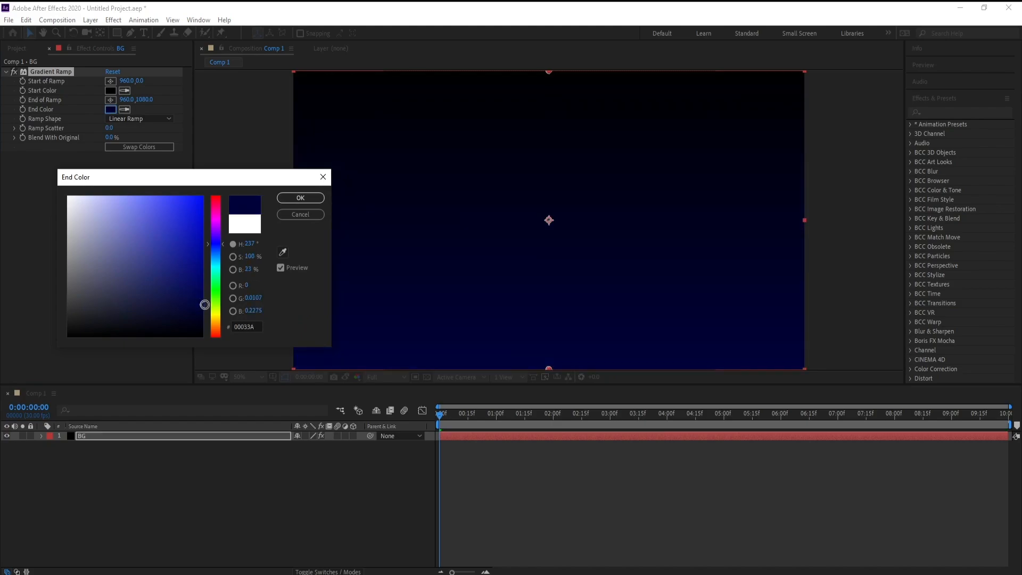
left_click(300, 198)
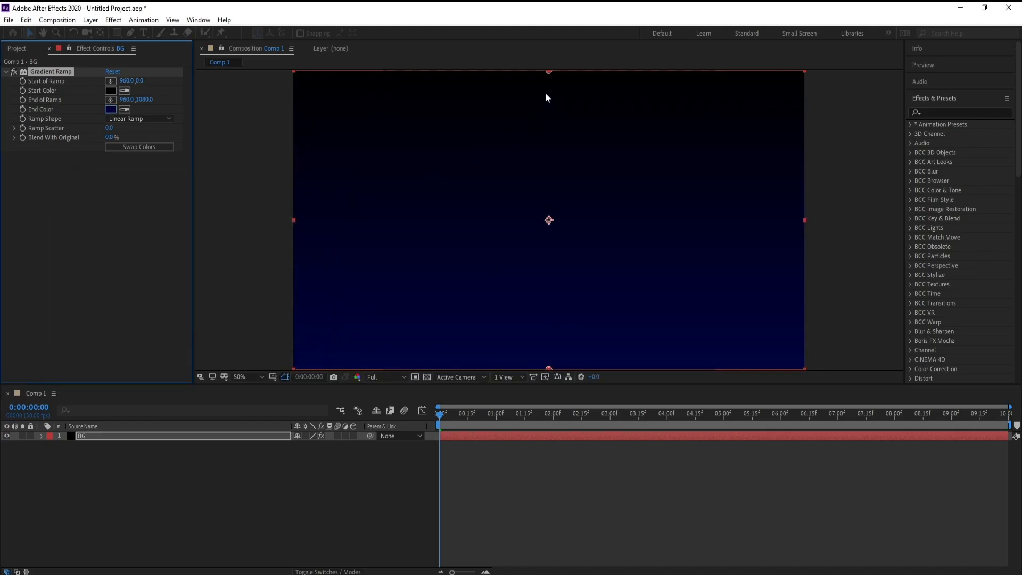
left_click_drag(548, 73, 548, 222)
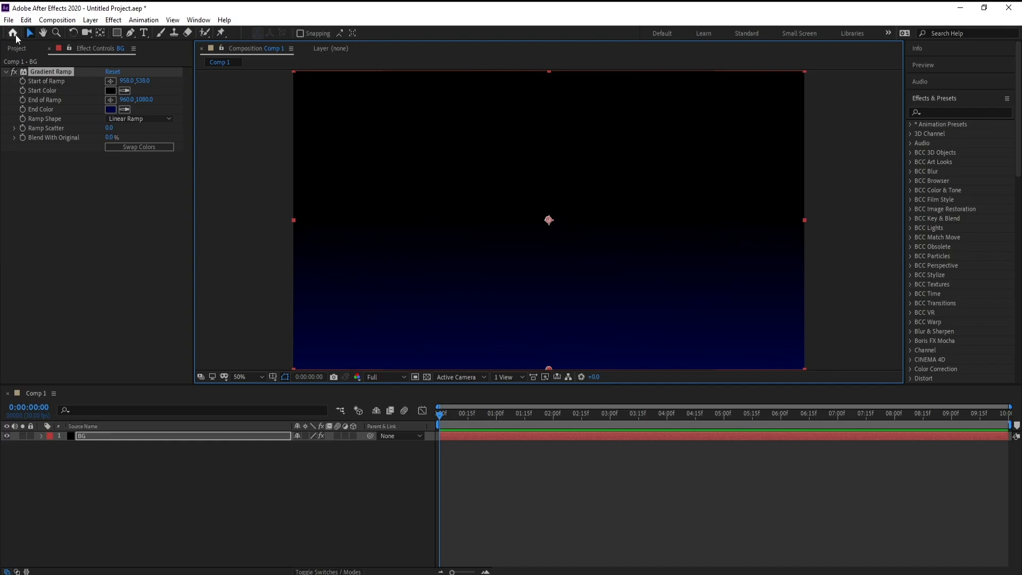
Import the after effect logo image and create a new composition from it.
left_click(8, 20)
mouse_move(94, 172)
left_click(295, 262)
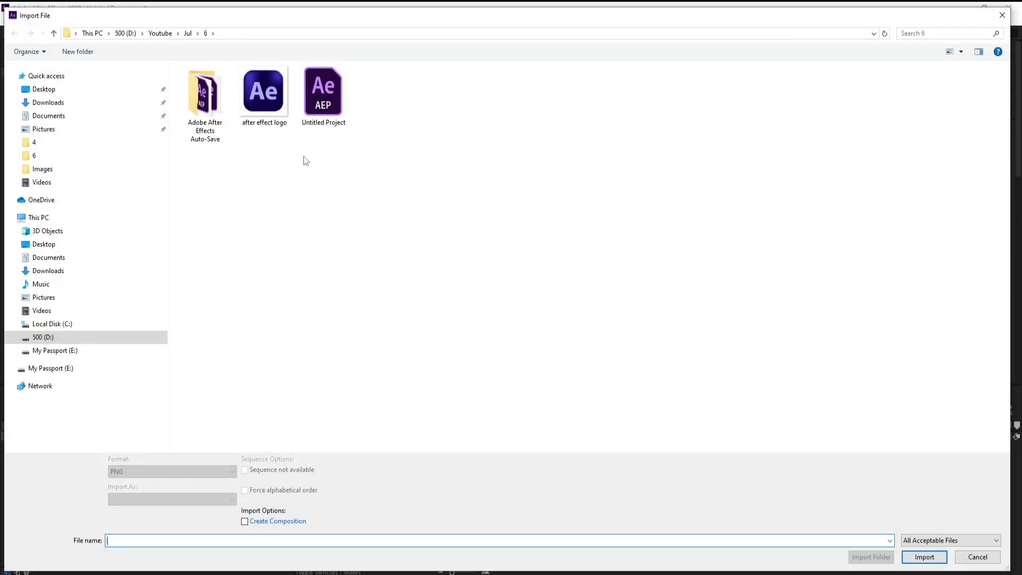
double_click(248, 87)
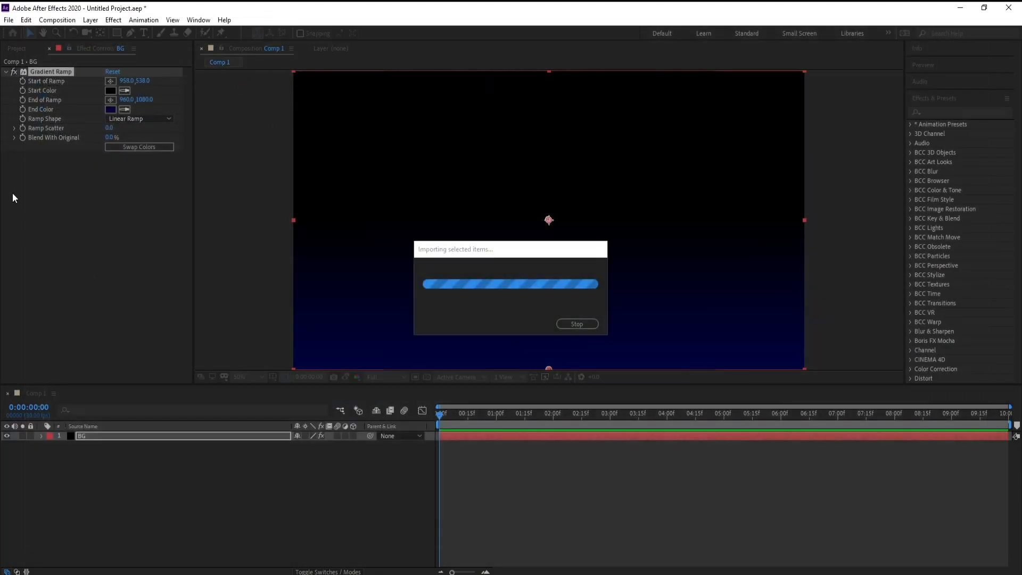
left_click_drag(30, 171, 34, 379)
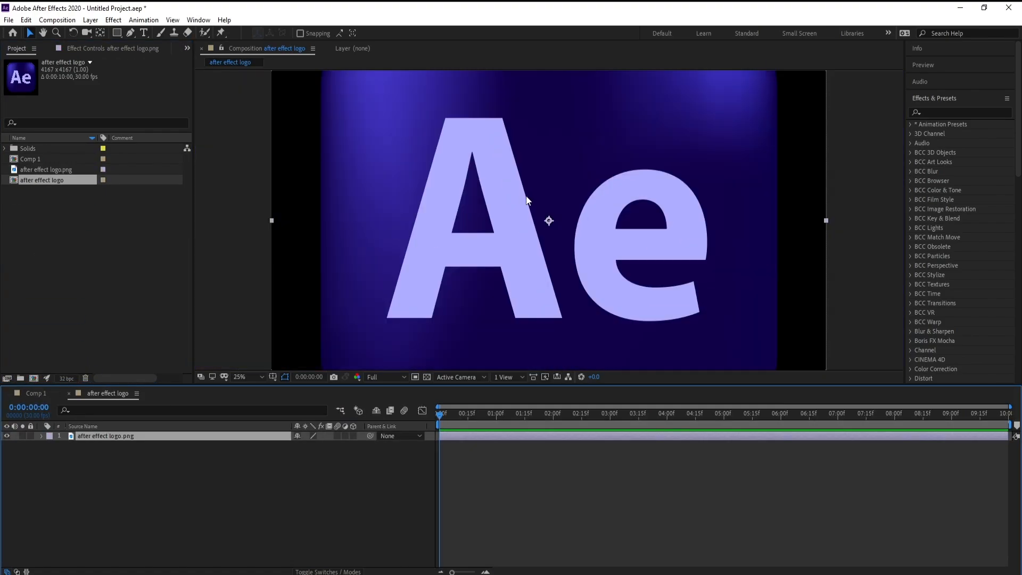
Add an Inner Glow layer style to the logo layer and set the glow's size to 60.
scroll(527, 200, "up", 2)
scroll(527, 204, "down", 4)
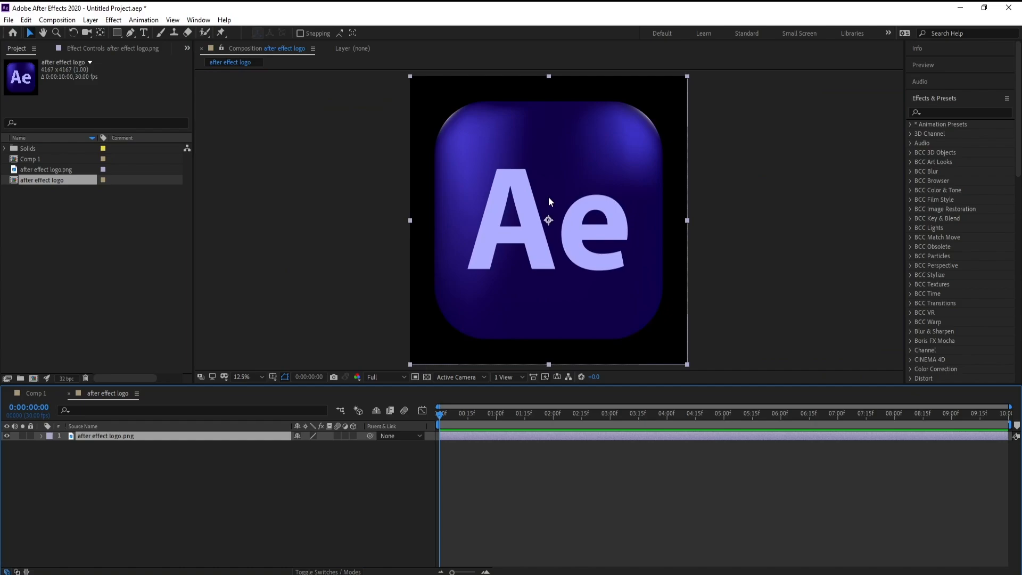
right_click(98, 440)
mouse_move(165, 286)
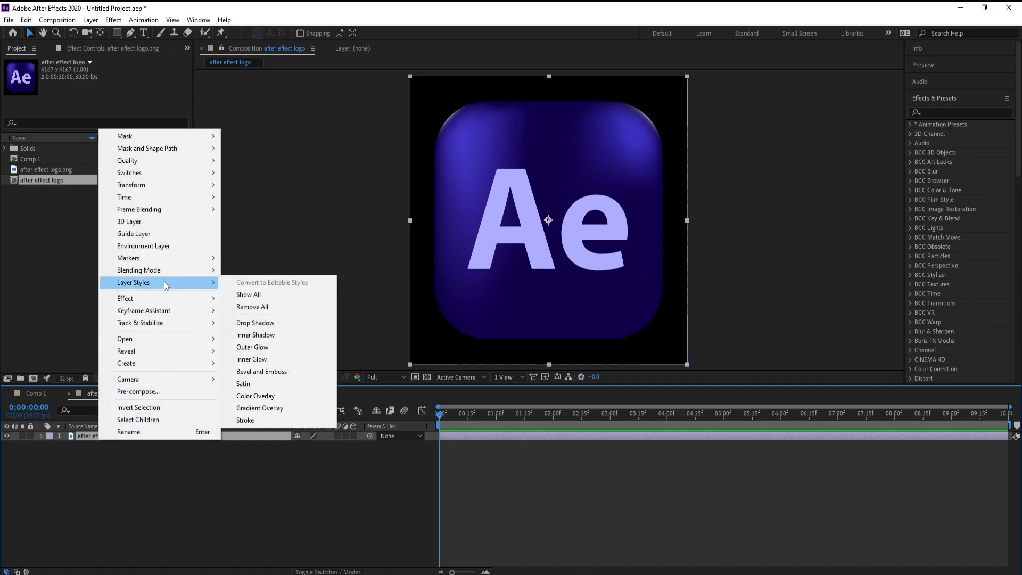
left_click(293, 360)
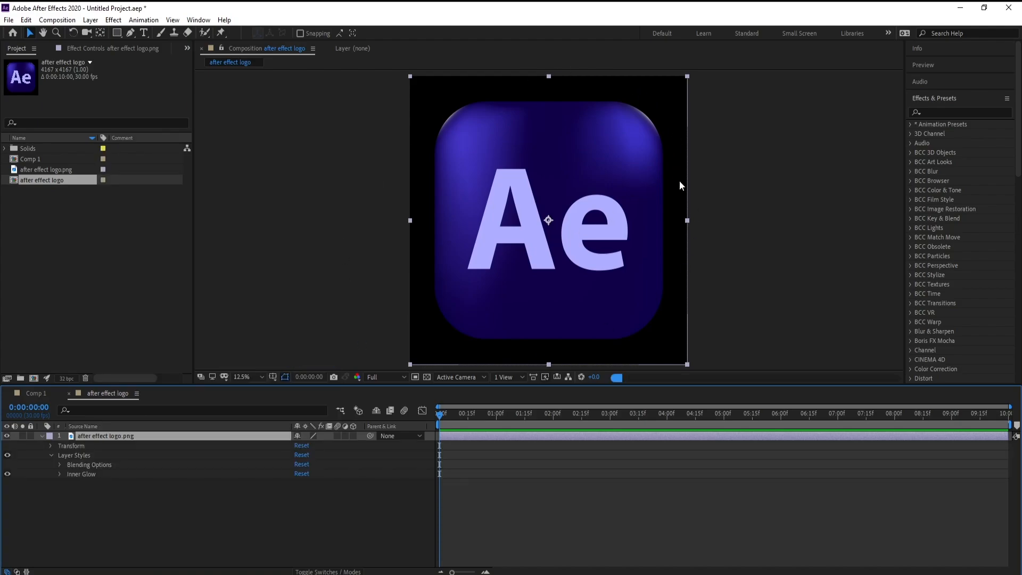
left_click(59, 474)
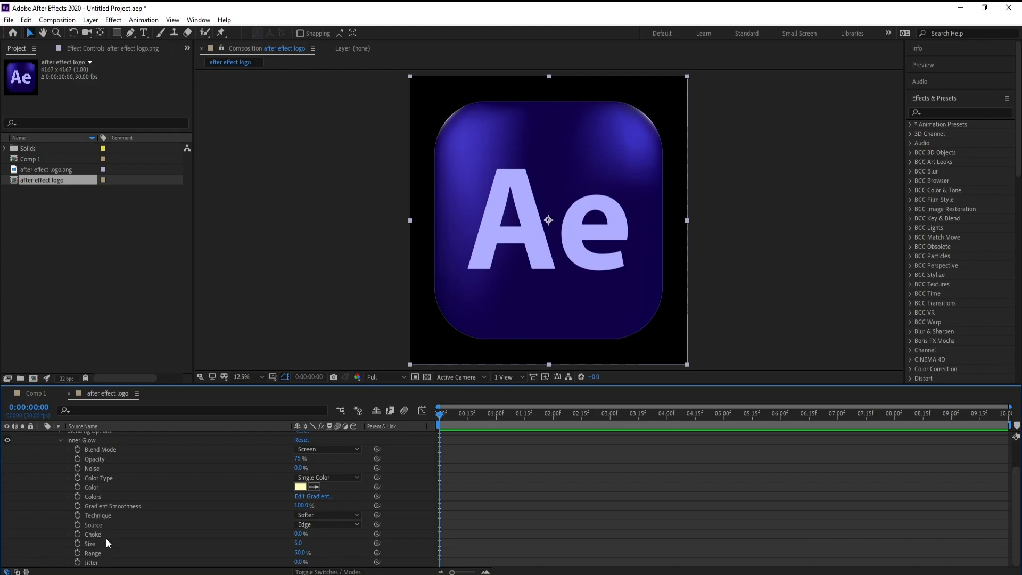
left_click(298, 542)
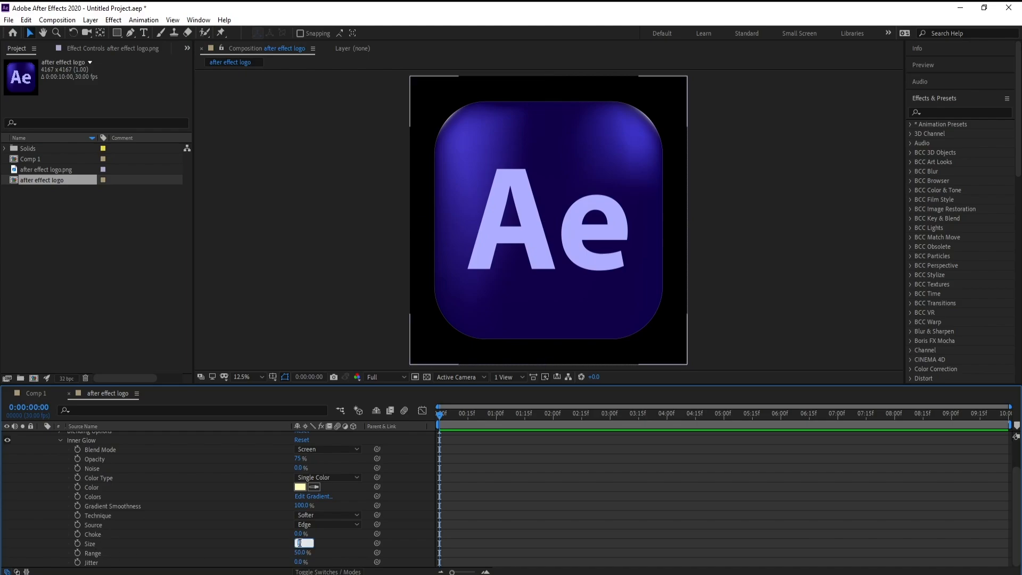
type("690")
type("0")
key("Return")
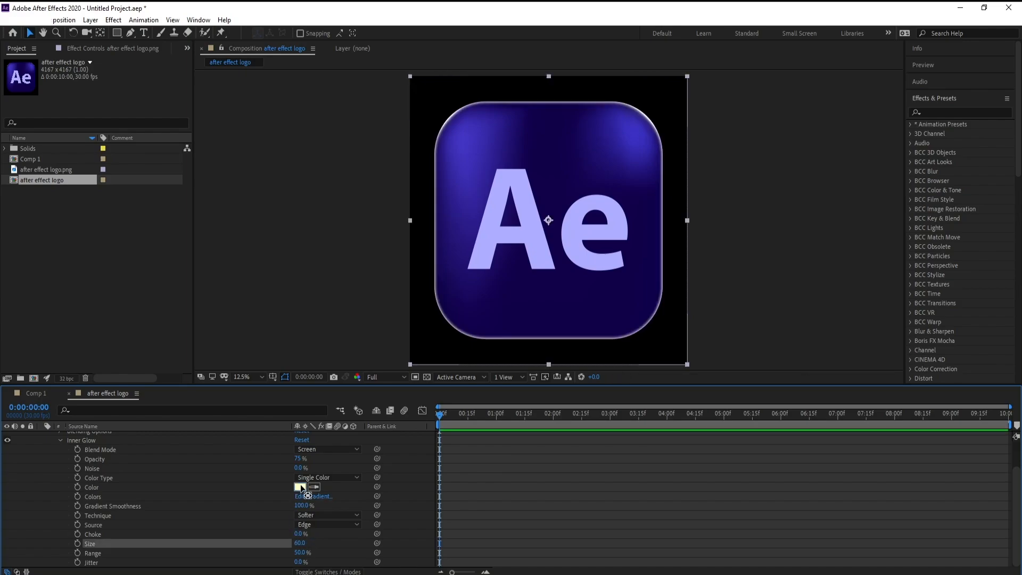
Change the Inner Glow color to purple AA06FF and collapse the glow's properties.
left_click(300, 487)
left_click(214, 226)
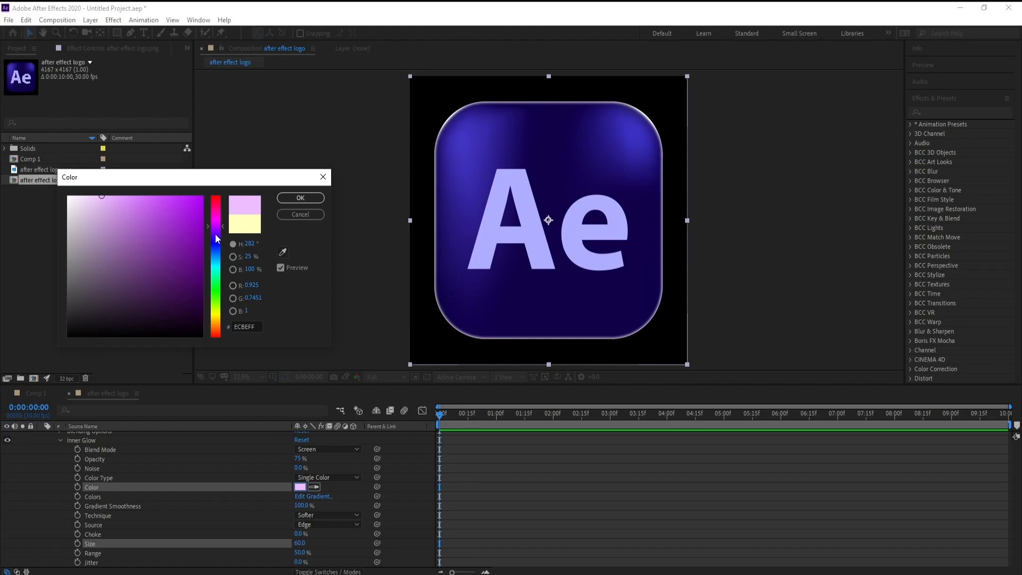
left_click(216, 235)
left_click(200, 196)
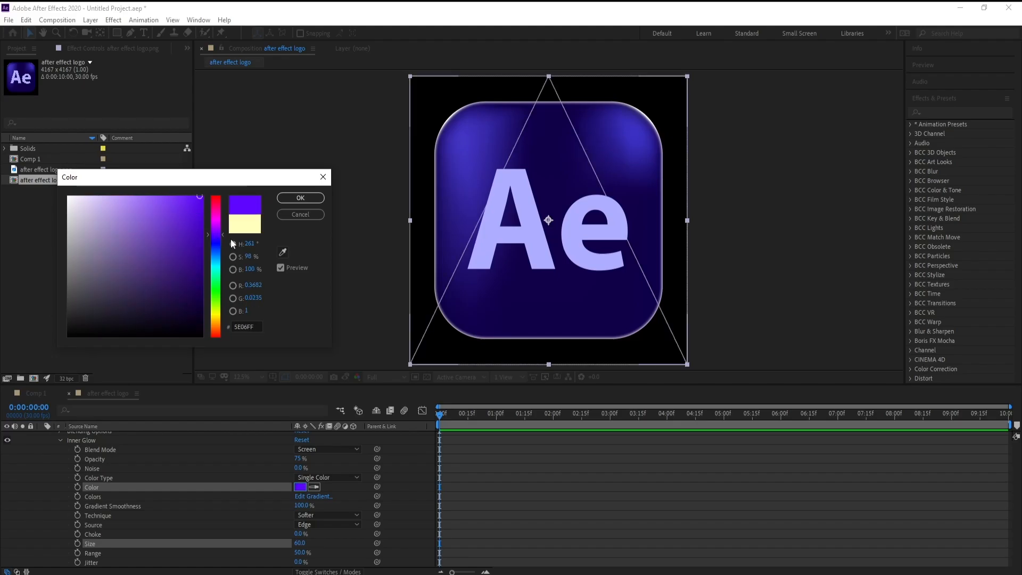
left_click_drag(216, 232, 217, 228)
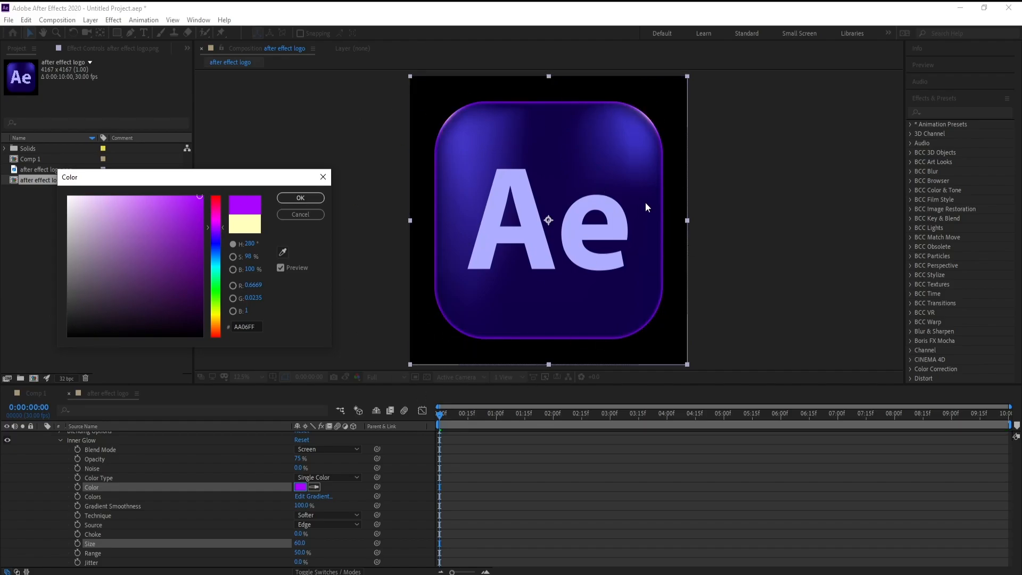
left_click(298, 198)
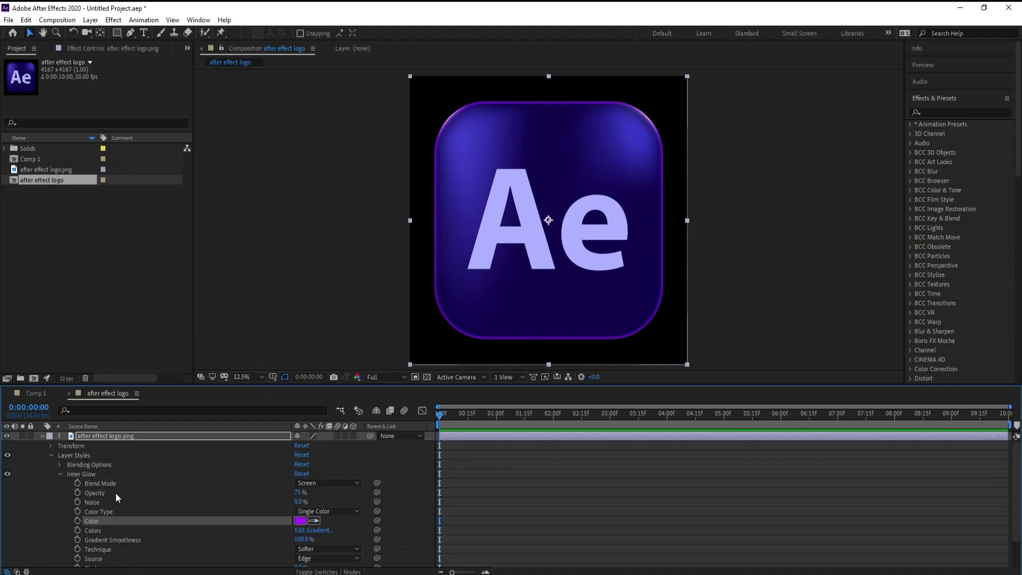
left_click(61, 473)
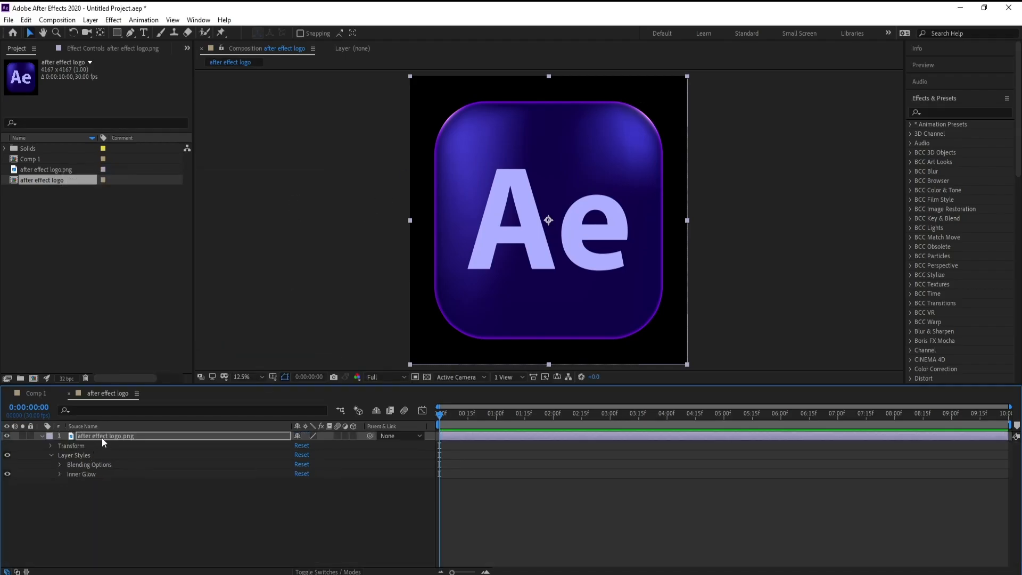
Add a Bevel and Emboss layer style to the logo layer and set its size to 30.
right_click(108, 437)
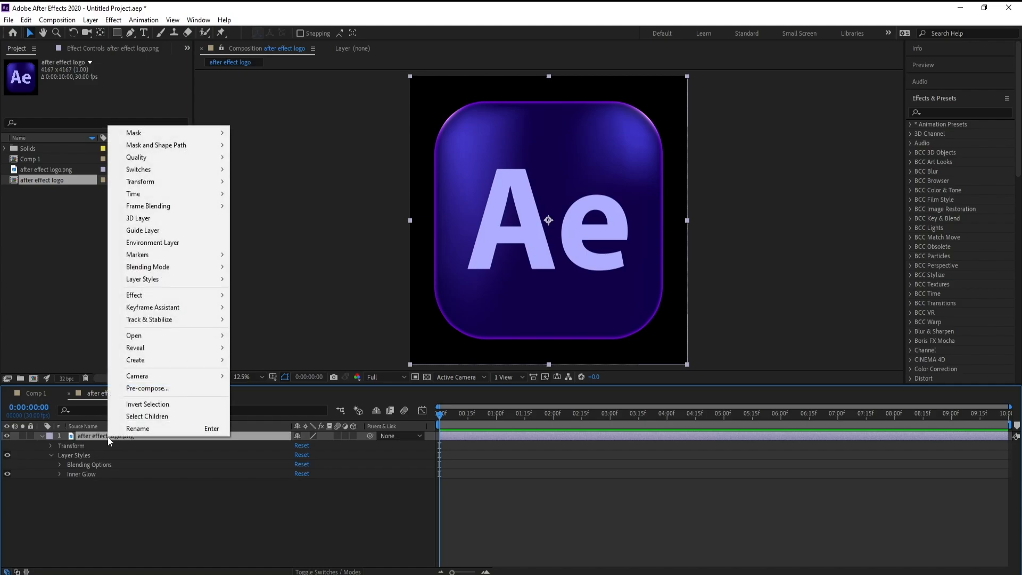
mouse_move(176, 281)
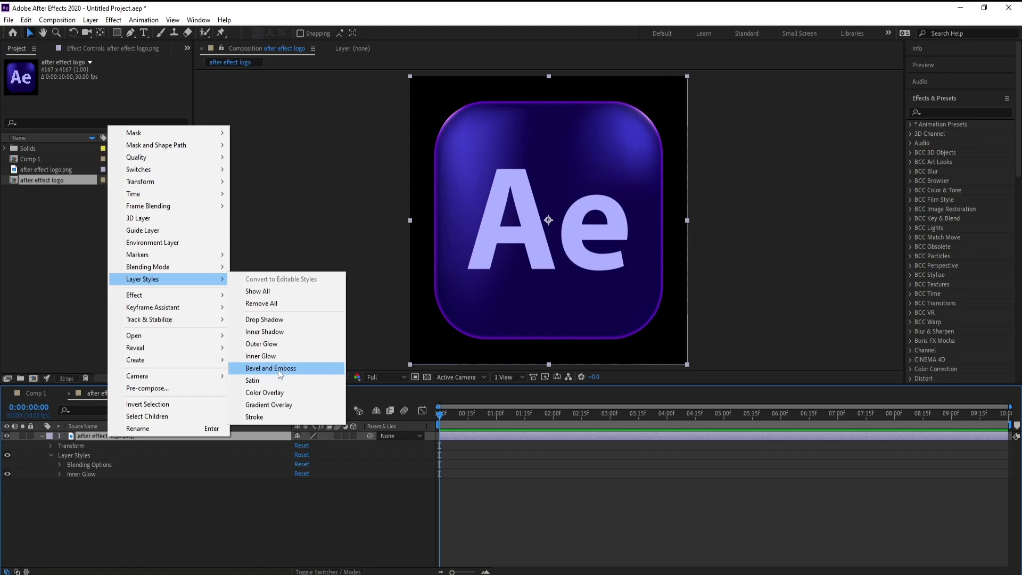
left_click(296, 374)
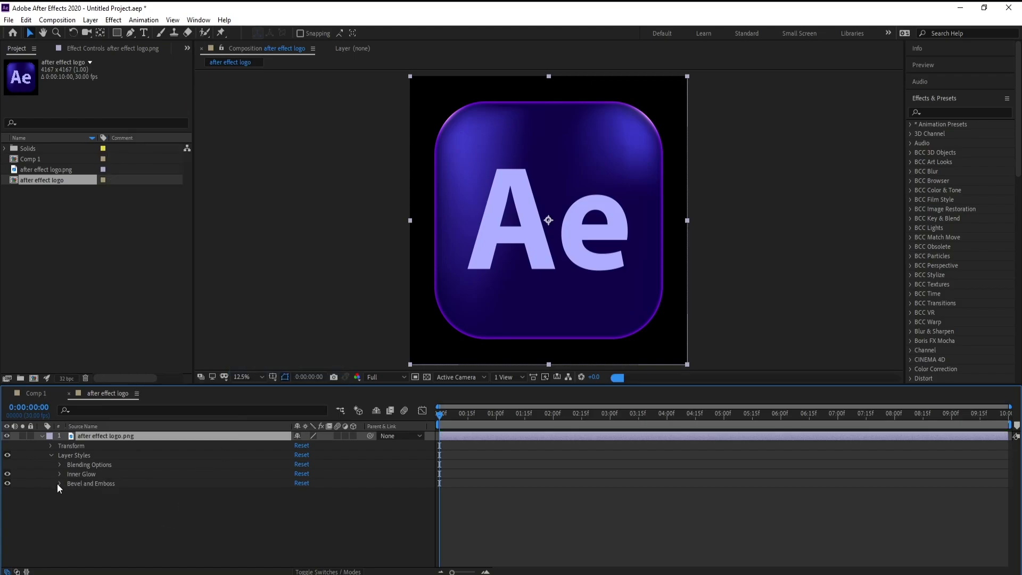
left_click(58, 483)
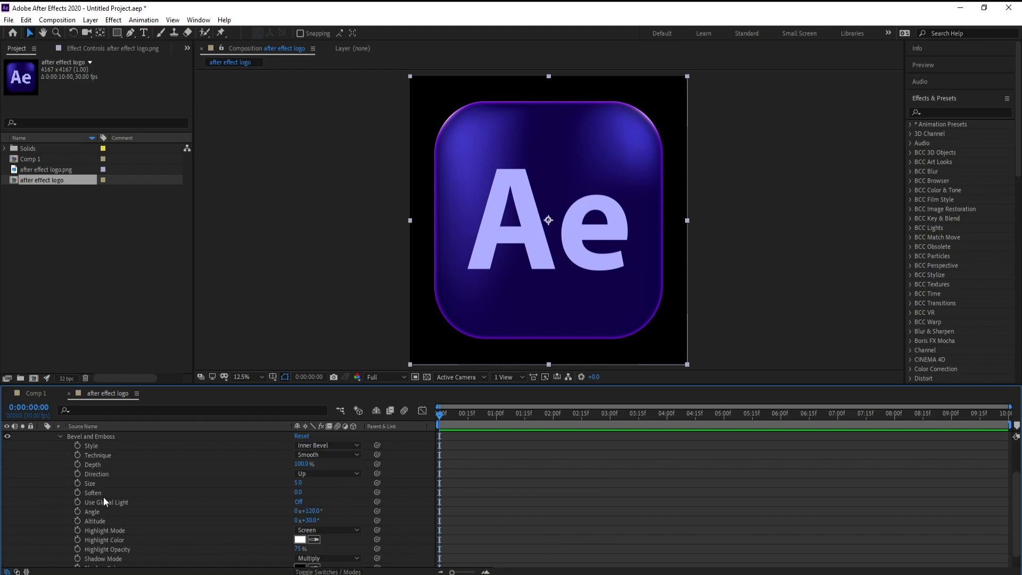
left_click(297, 483)
type("30")
key("Return")
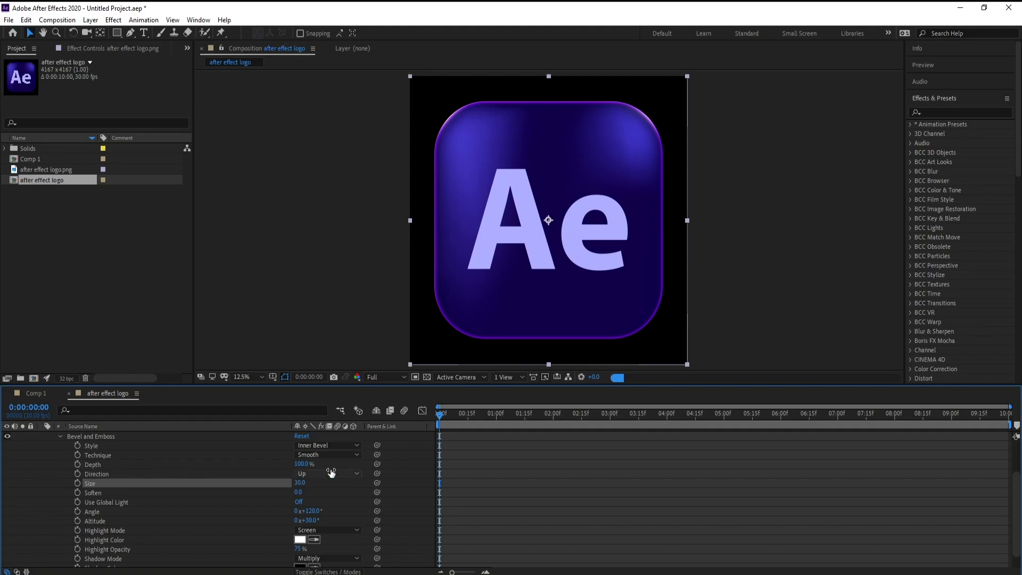
Set the Bevel and Emboss depth to 500% and collapse the logo layer's properties.
left_click(301, 464)
type("5")
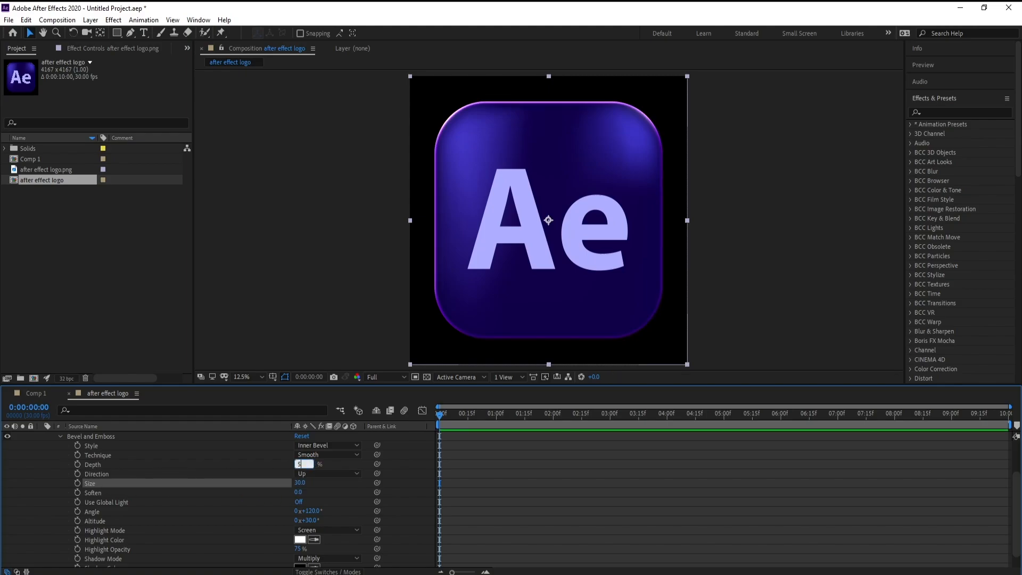
type("00")
key("Return")
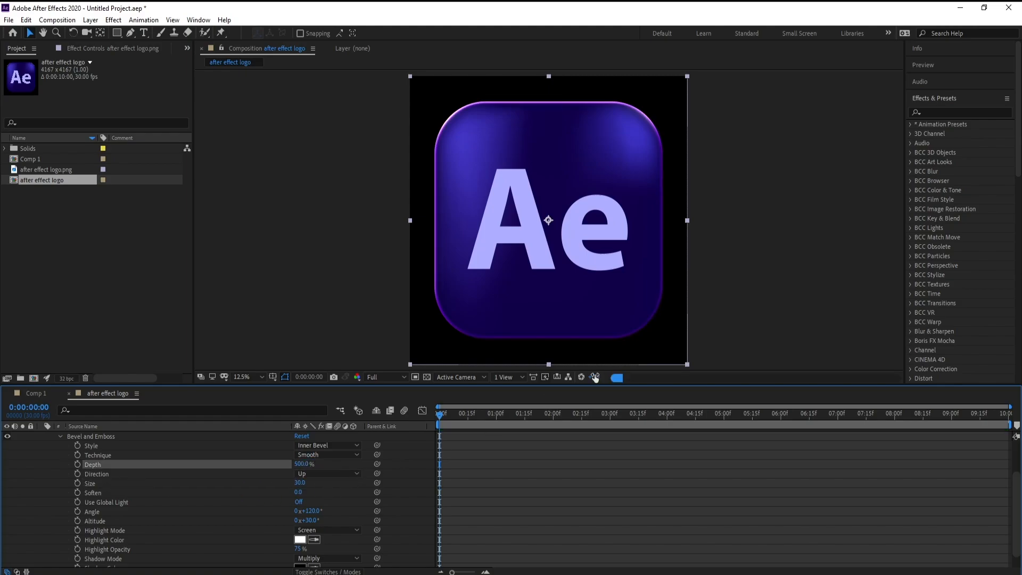
scroll(80, 457, "up", 3)
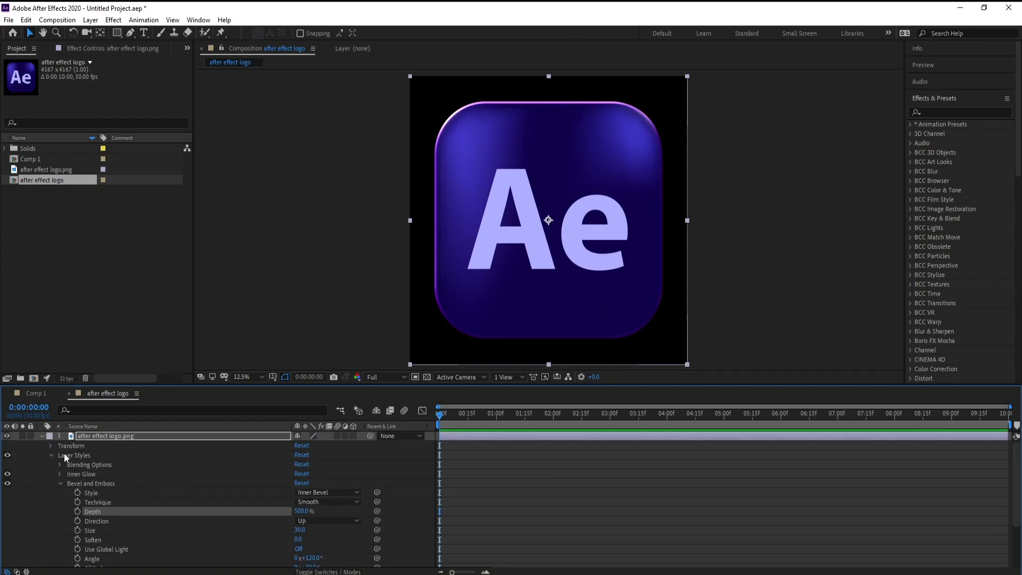
left_click(59, 483)
left_click(51, 449)
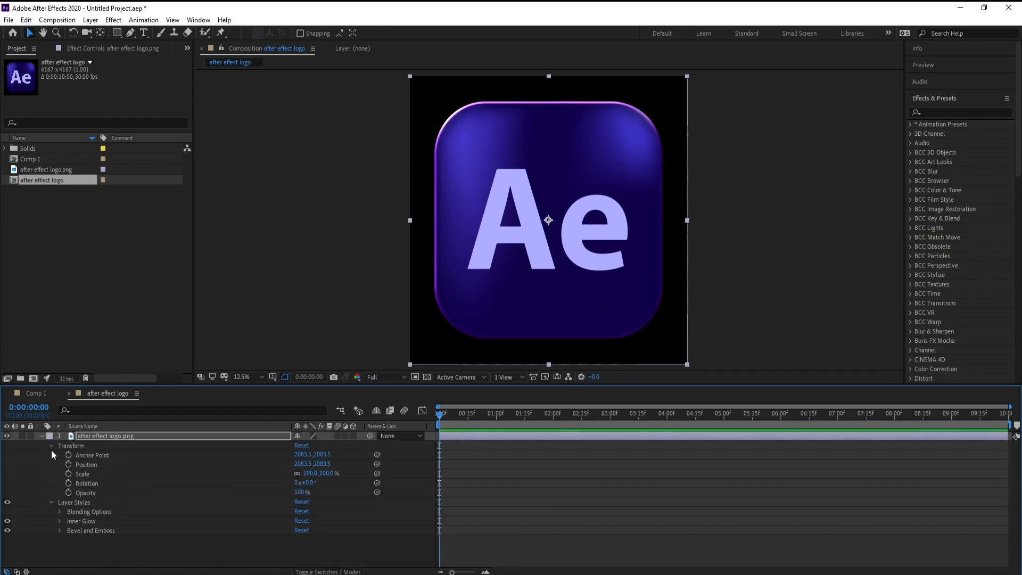
left_click(52, 446)
left_click(50, 454)
left_click(41, 436)
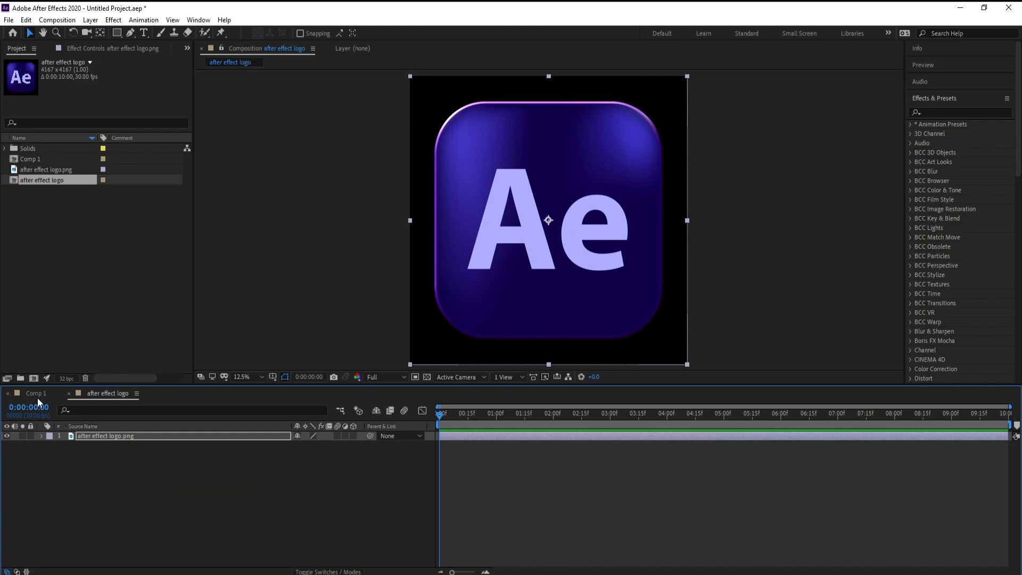
Place the after effect logo composition above BG in Comp 1 and scale it to 16%.
left_click(35, 393)
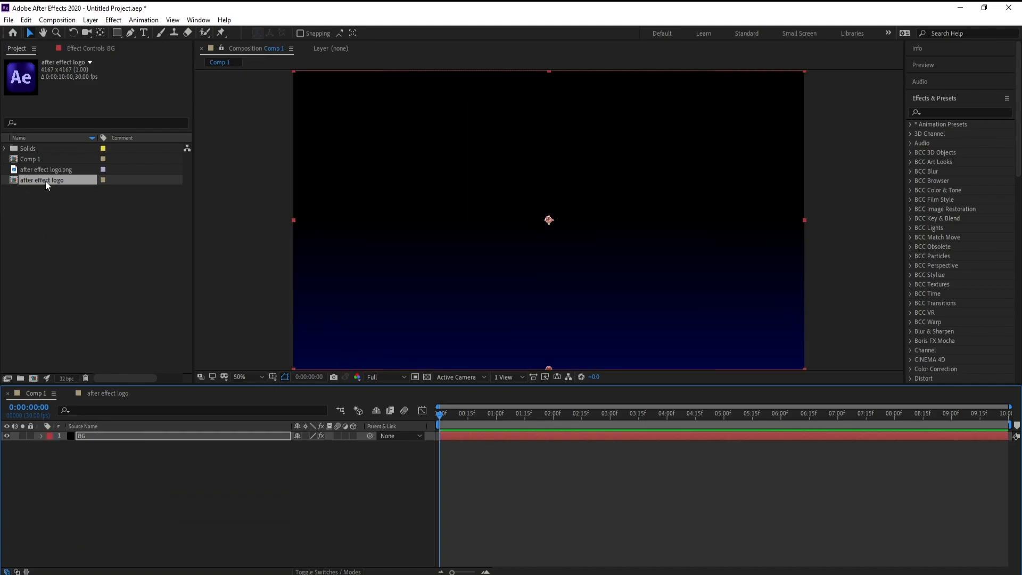
left_click_drag(46, 180, 105, 433)
key("s")
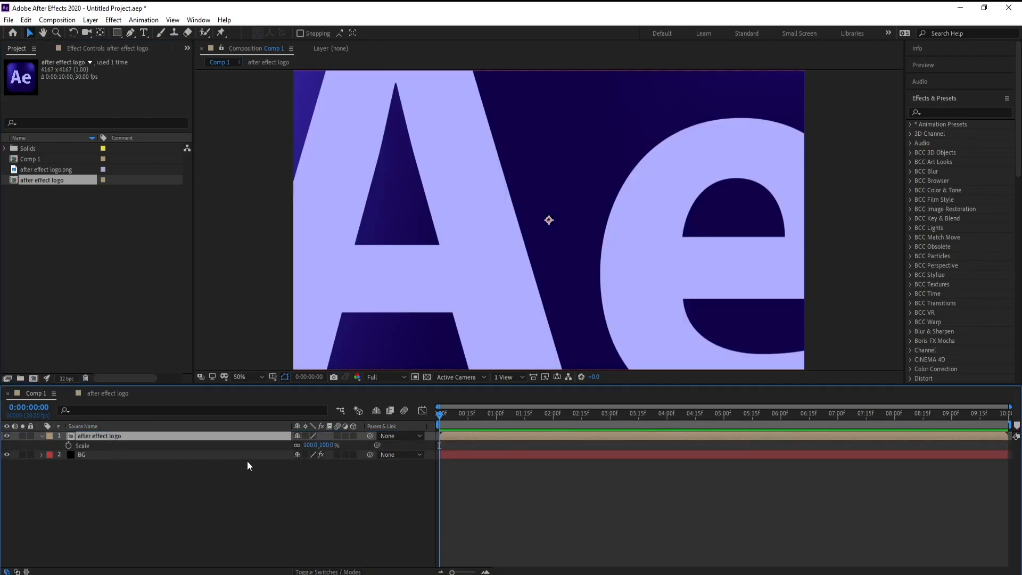
left_click_drag(318, 445, 230, 394)
left_click(241, 376)
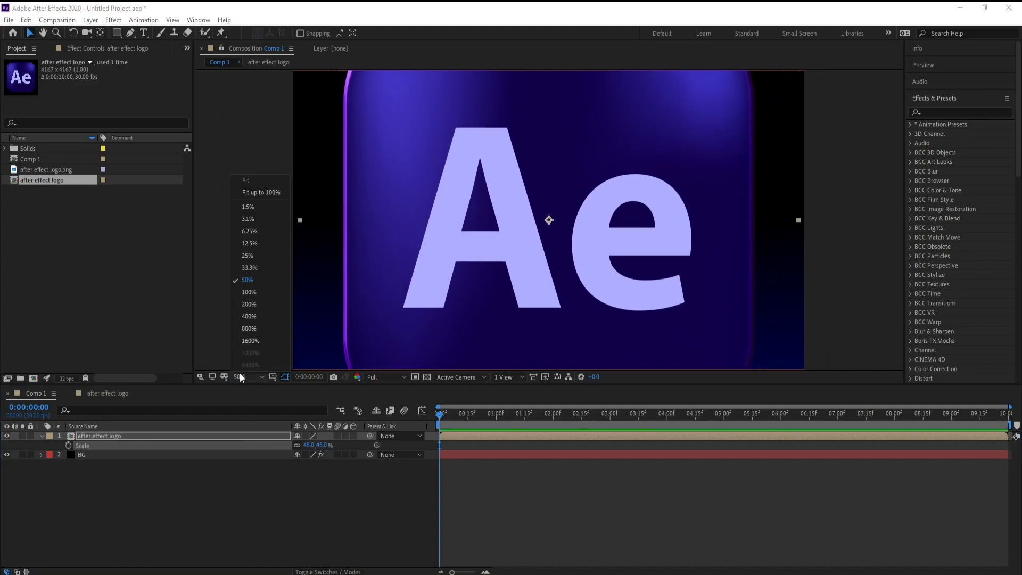
left_click(240, 184)
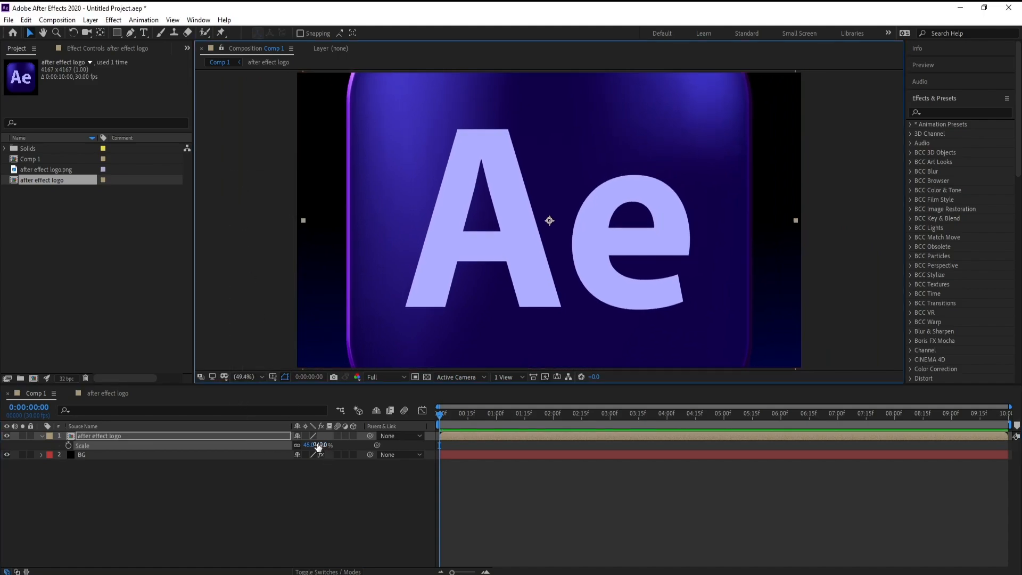
mouse_move(318, 445)
left_mouse_down()
mouse_move(292, 446)
mouse_move(312, 447)
left_mouse_up()
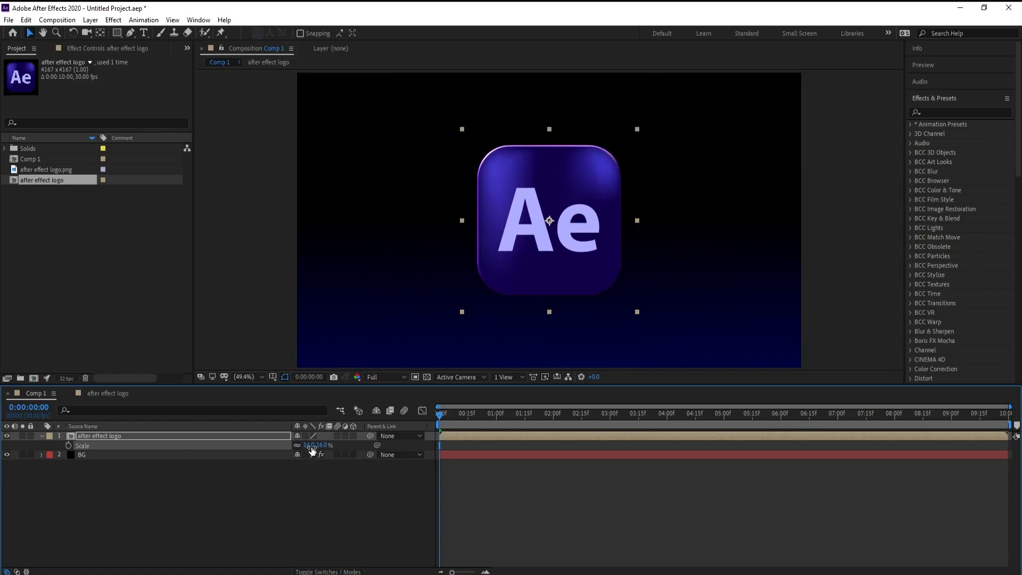
left_click(42, 436)
Auto-trace the after effect logo layer's Alpha channel at the current frame, without applying the result to a new layer.
left_click(83, 437)
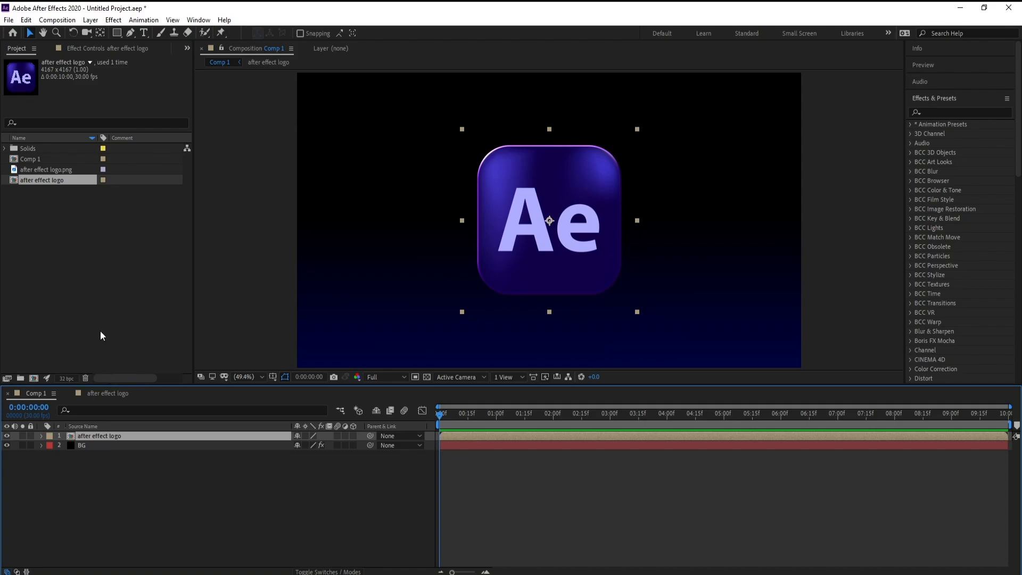
left_click(90, 20)
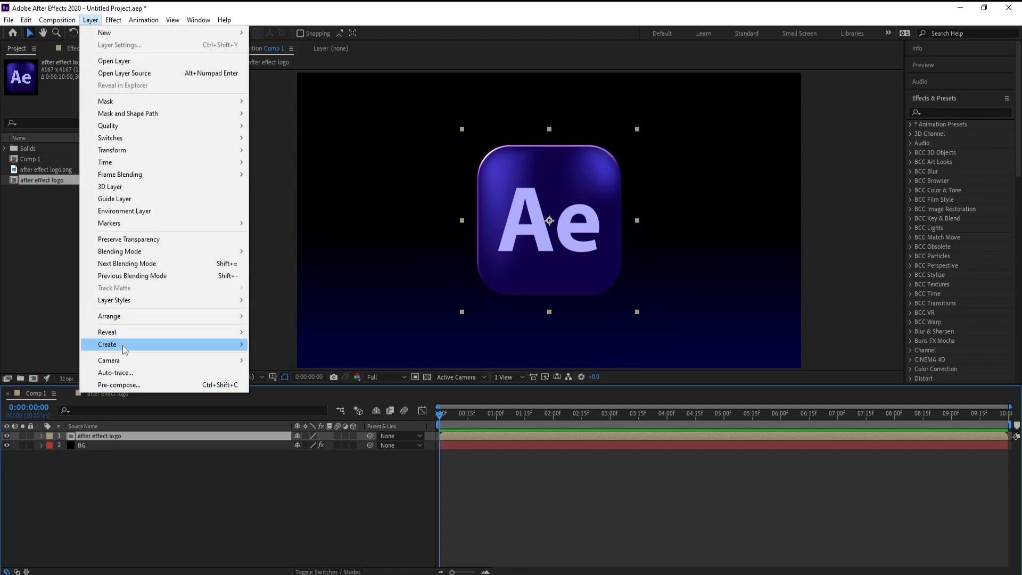
left_click(115, 374)
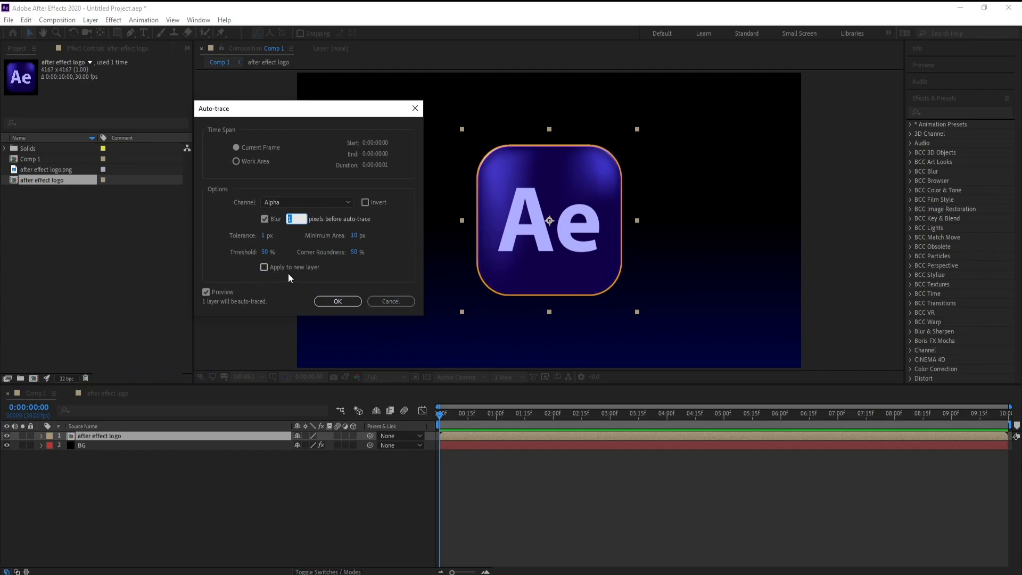
left_click(337, 301)
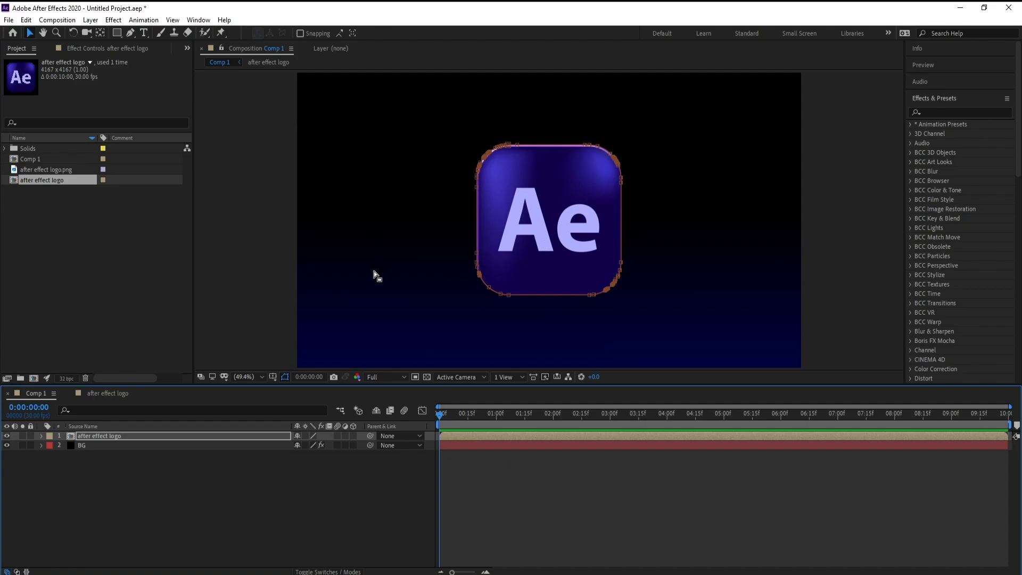
Create a new shape layer and draw a small closed three-point shape with the Pen tool in the empty area left of the logo.
left_click(90, 20)
mouse_move(224, 33)
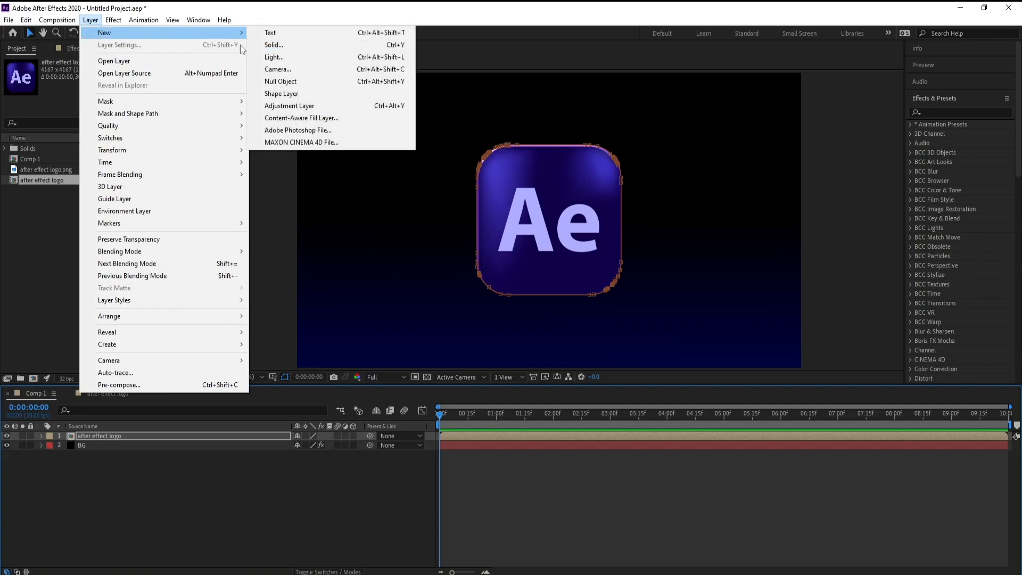
left_click(346, 100)
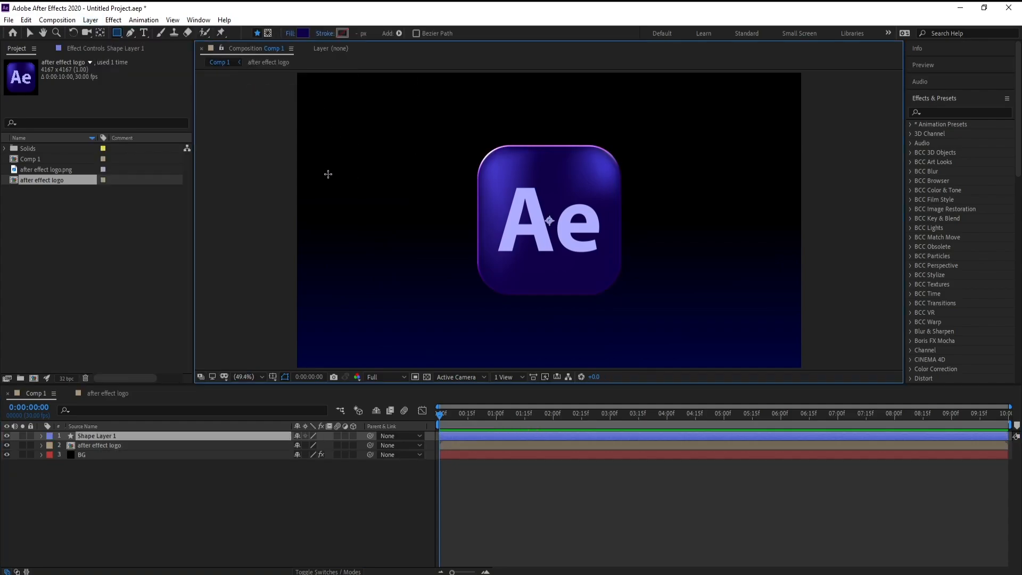
left_click(131, 33)
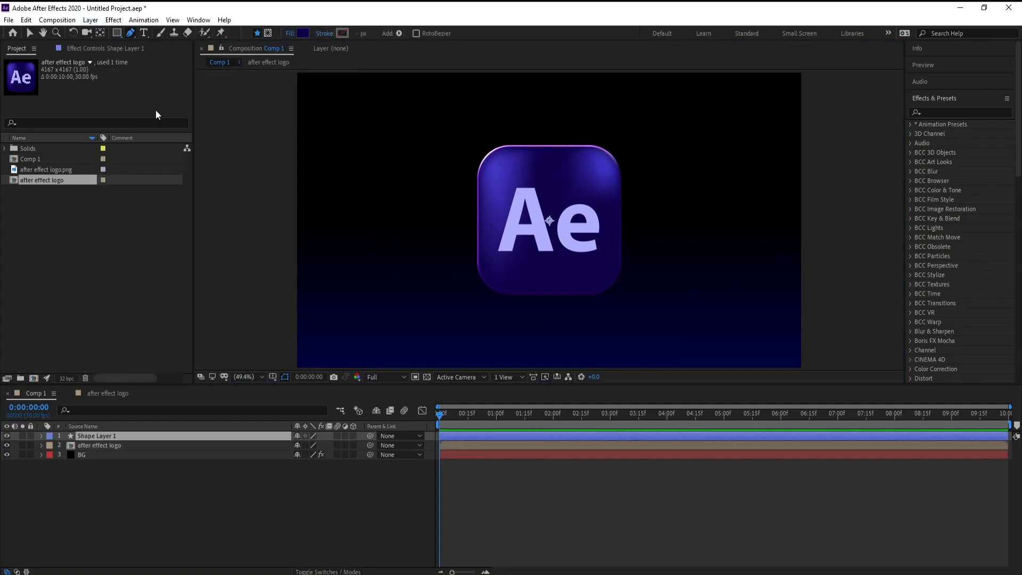
left_click(341, 169)
left_click(342, 193)
left_click(374, 199)
left_click(342, 168)
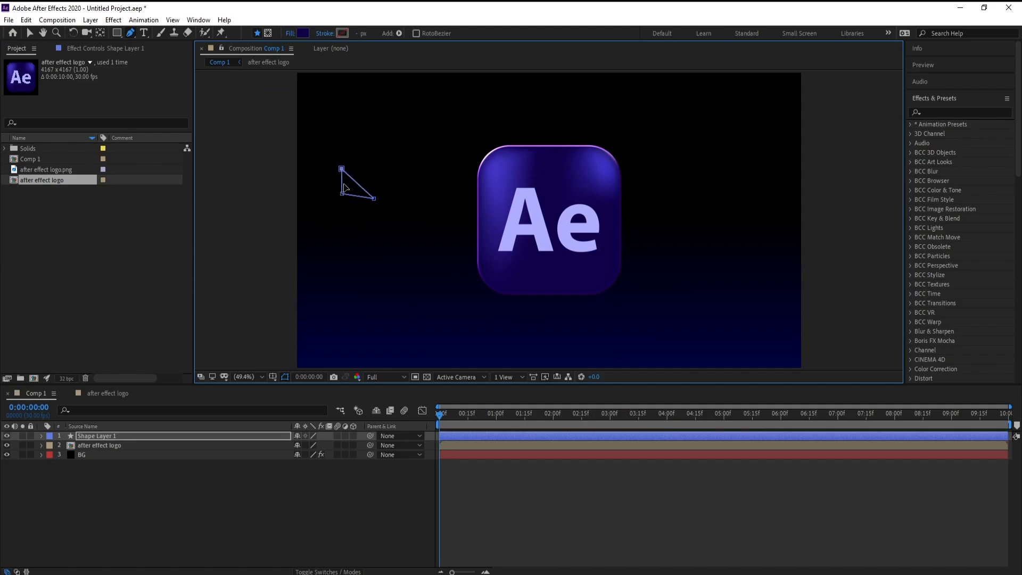
Remove the Mask Path keyframes from Mask 1 on the after effect logo layer and copy the mask path.
left_click(89, 446)
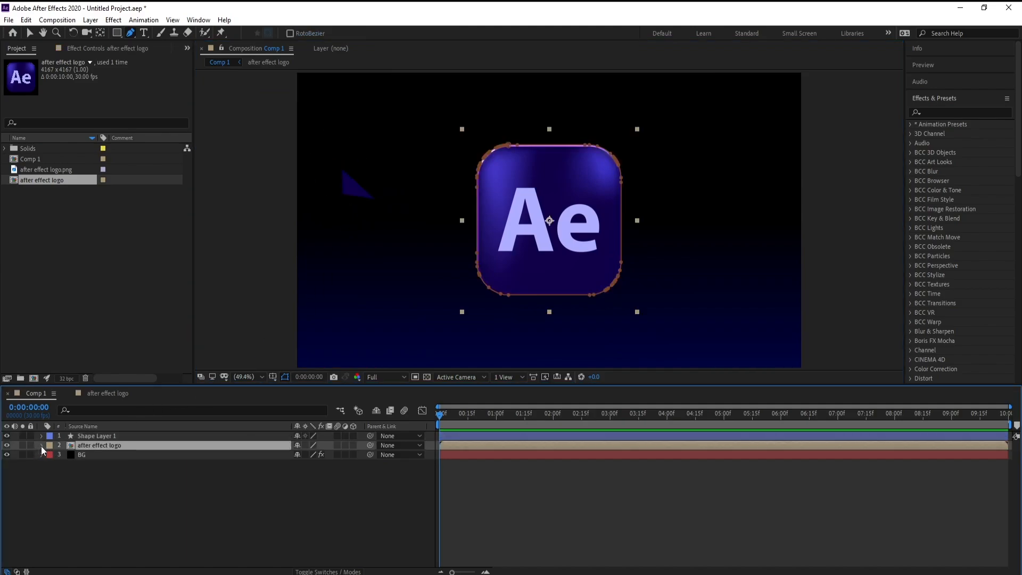
left_click(42, 446)
left_click(50, 455)
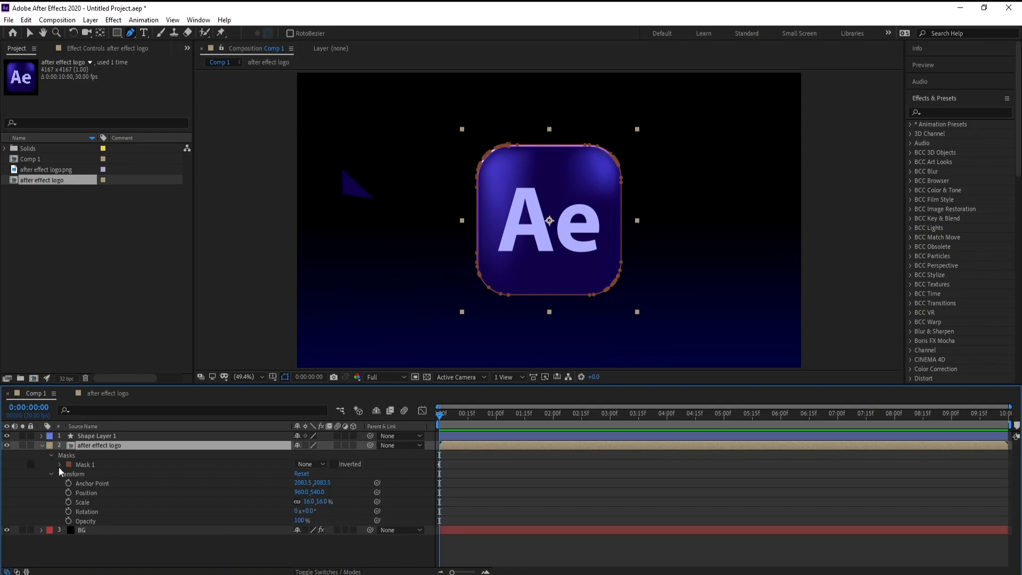
left_click(59, 464)
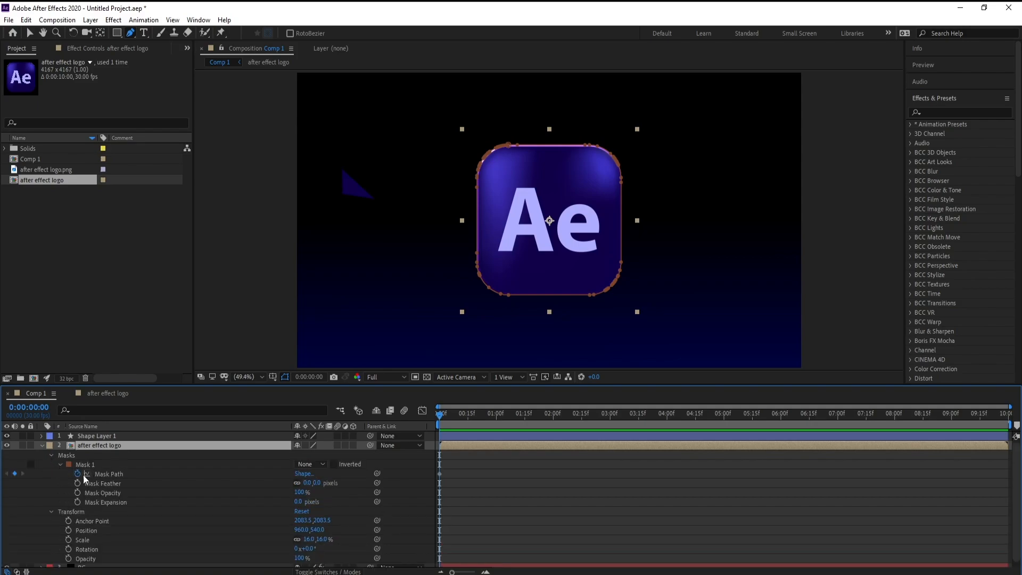
left_click(77, 474)
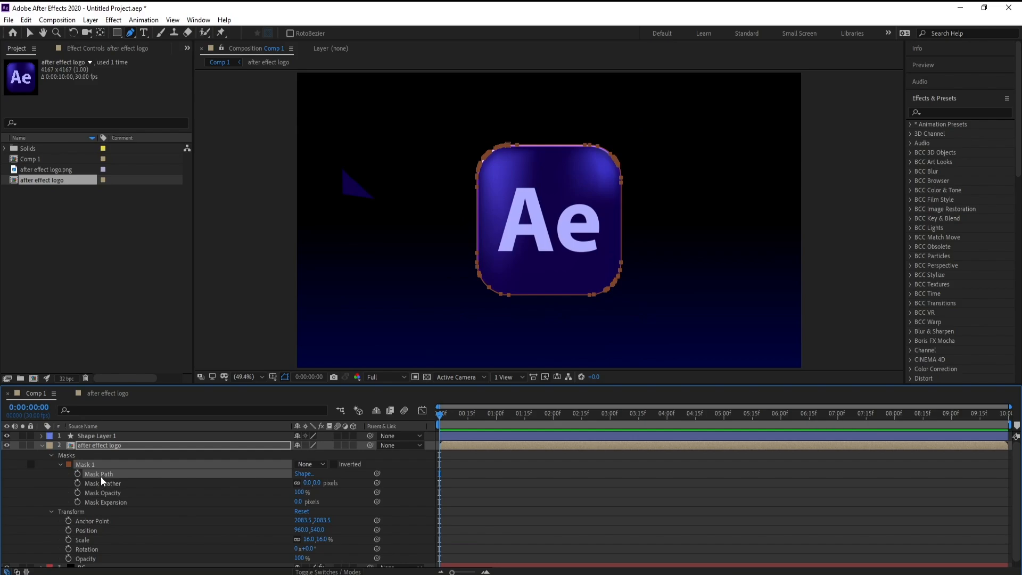
Paste the copied mask path onto the Path property of Shape 1 in Shape Layer 1, replacing the drawn triangle.
left_click(101, 438)
left_click(41, 436)
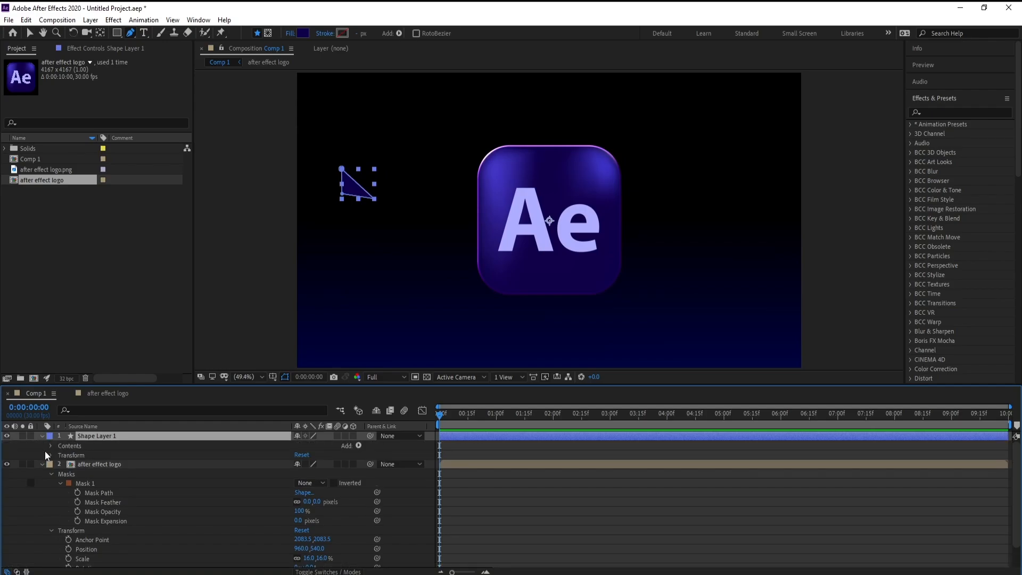
left_click(51, 445)
left_click(60, 455)
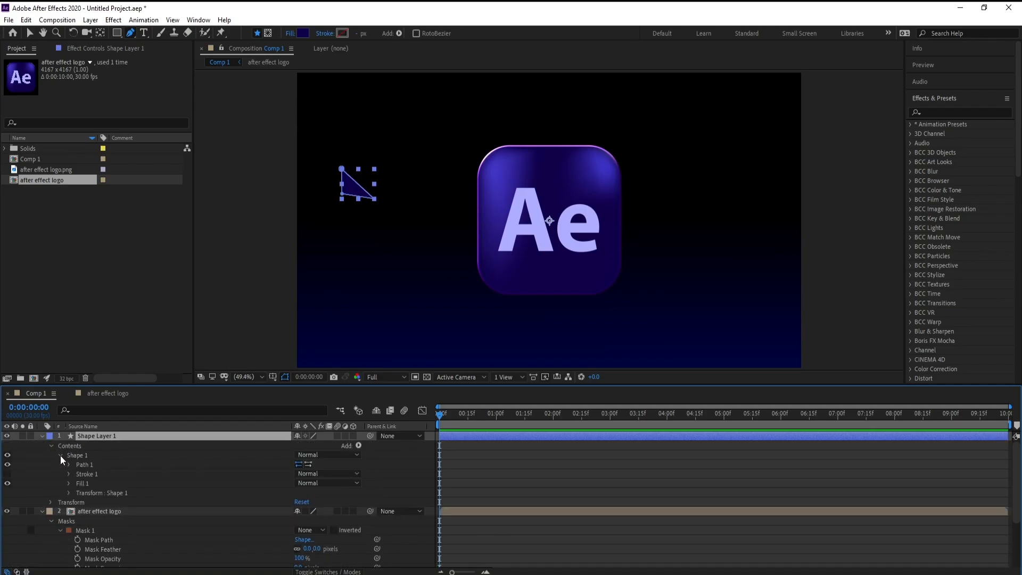
left_click(67, 465)
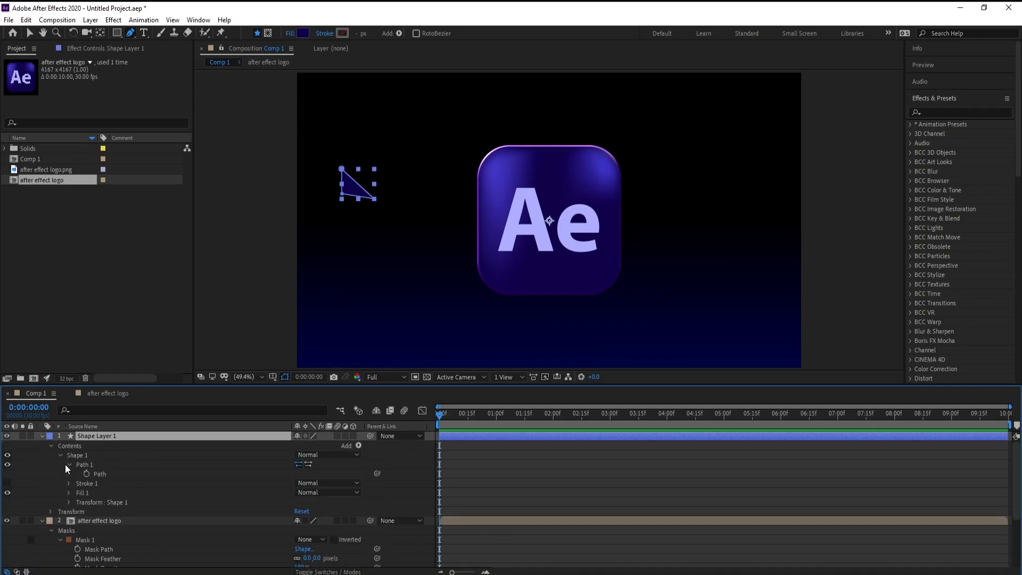
left_click(102, 476)
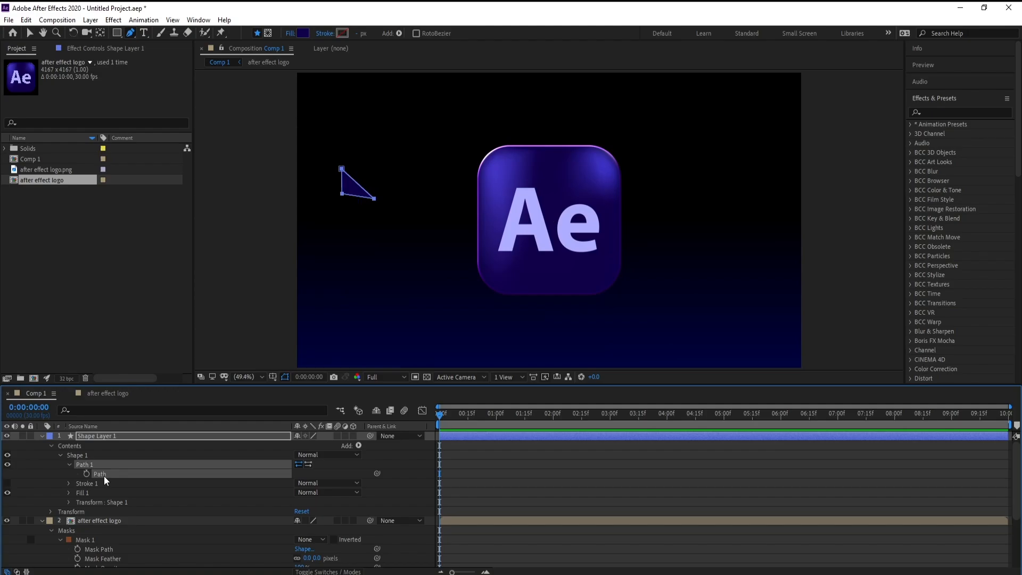
key("ctrl+v")
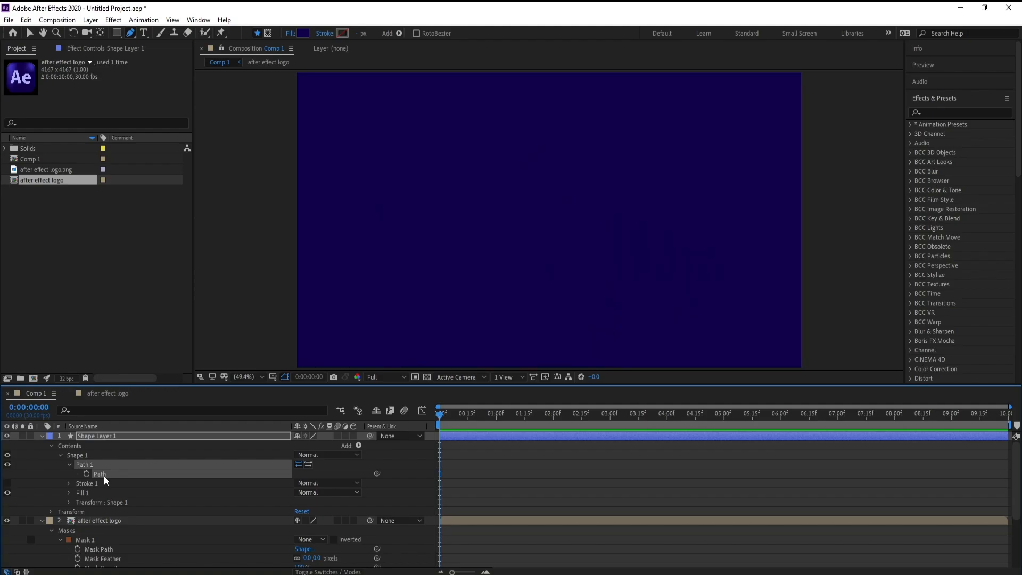
scroll(578, 316, "up", 3)
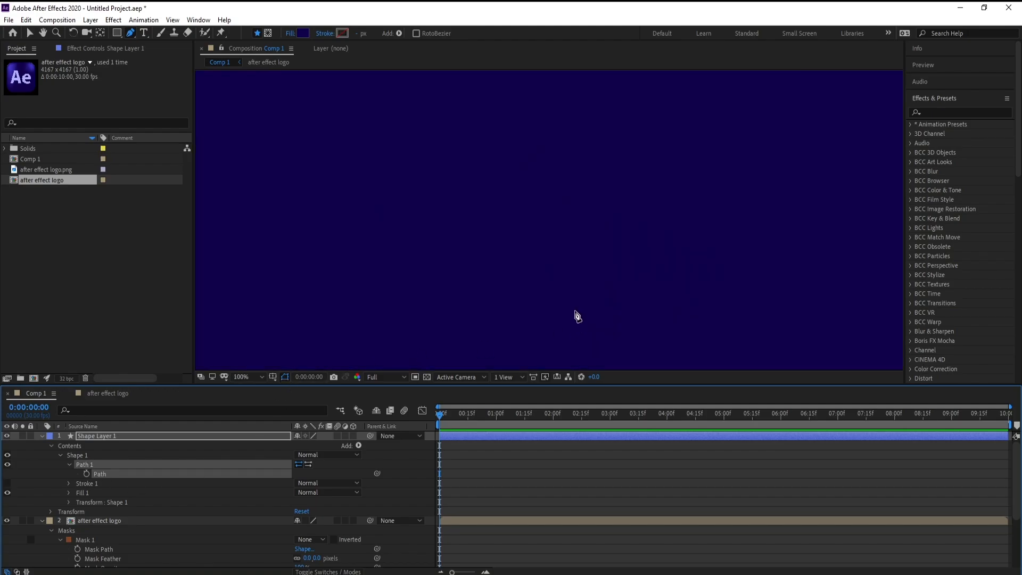
scroll(575, 314, "down", 6)
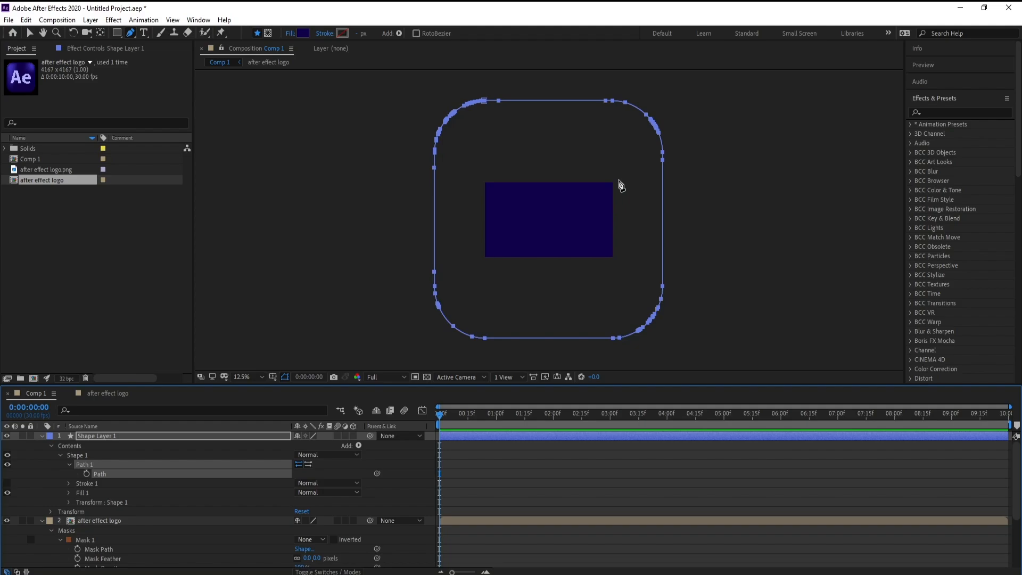
Collapse the properties of both upper layers and parent Shape Layer 1 to the after effect logo layer.
left_click(41, 436)
left_click(41, 445)
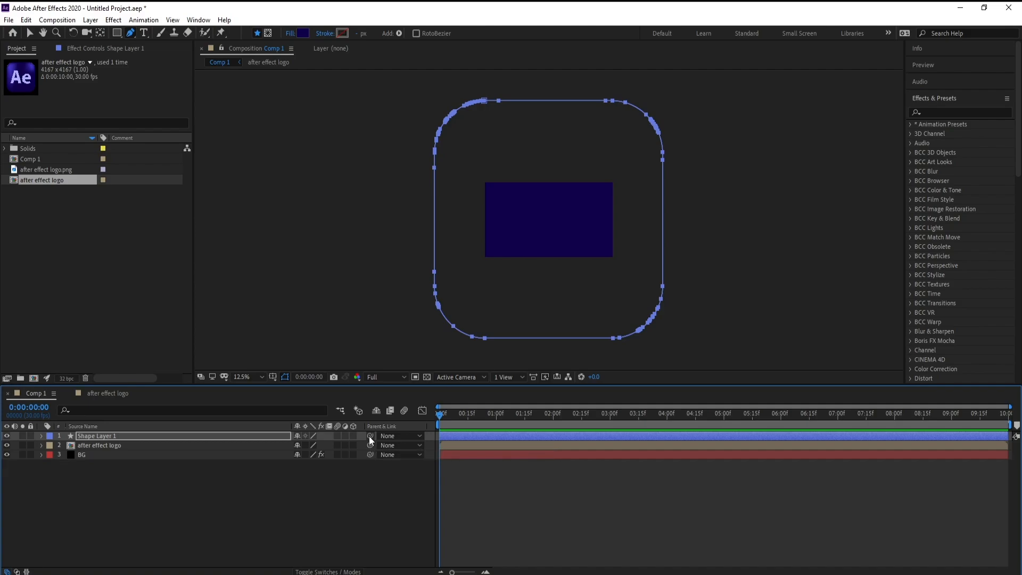
left_click_drag(369, 435, 106, 446)
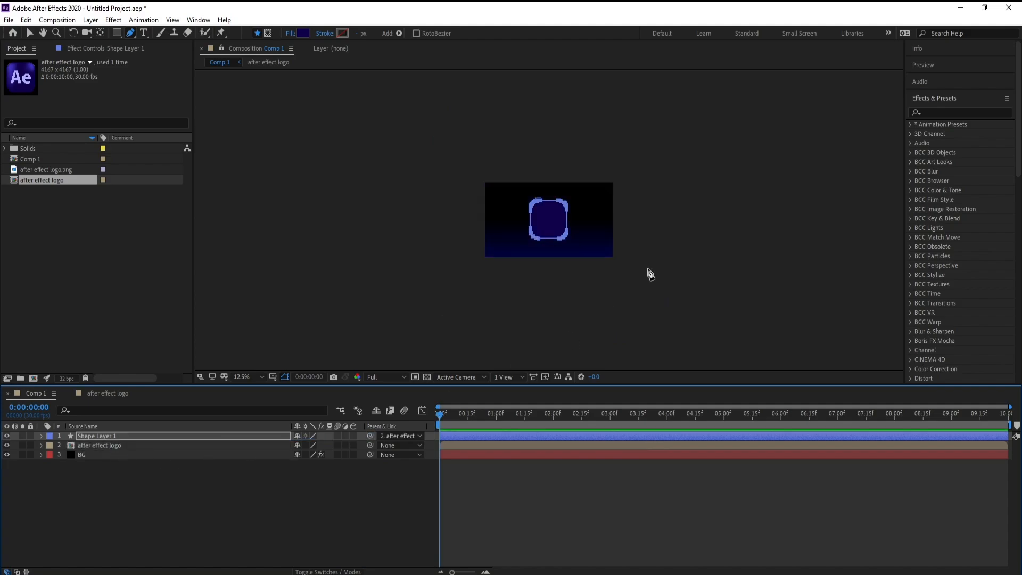
key("period")
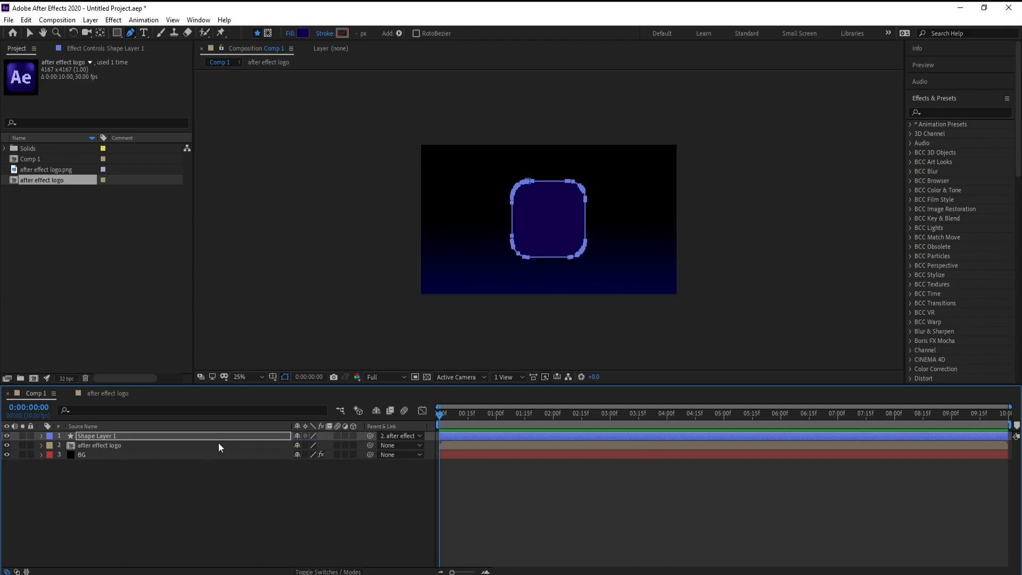
Move Shape Layer 1 below the after effect logo layer and select the logo layer.
left_click(91, 437)
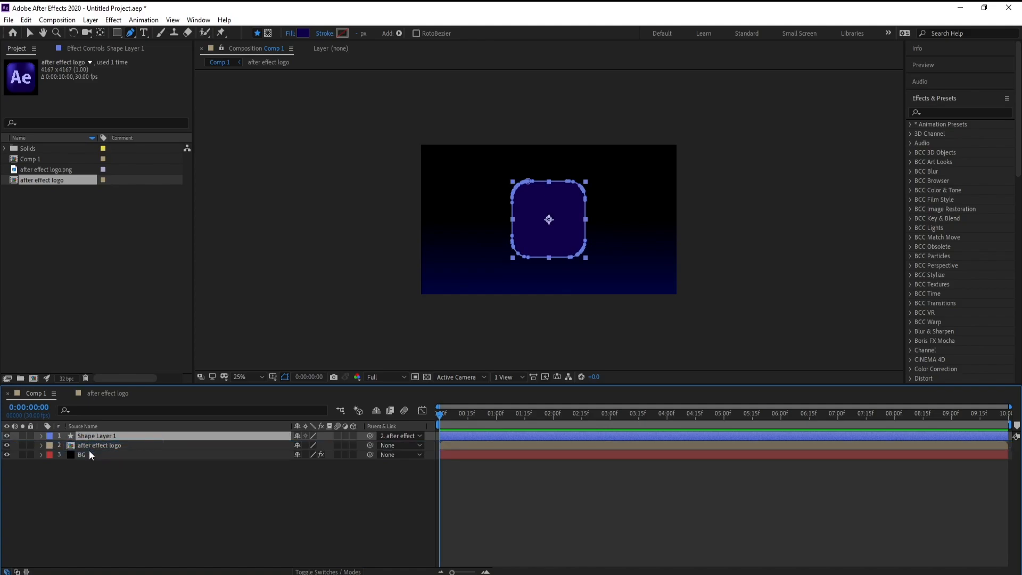
left_click_drag(88, 450, 89, 448)
key("period")
key("period")
key("period")
key("period")
key("period")
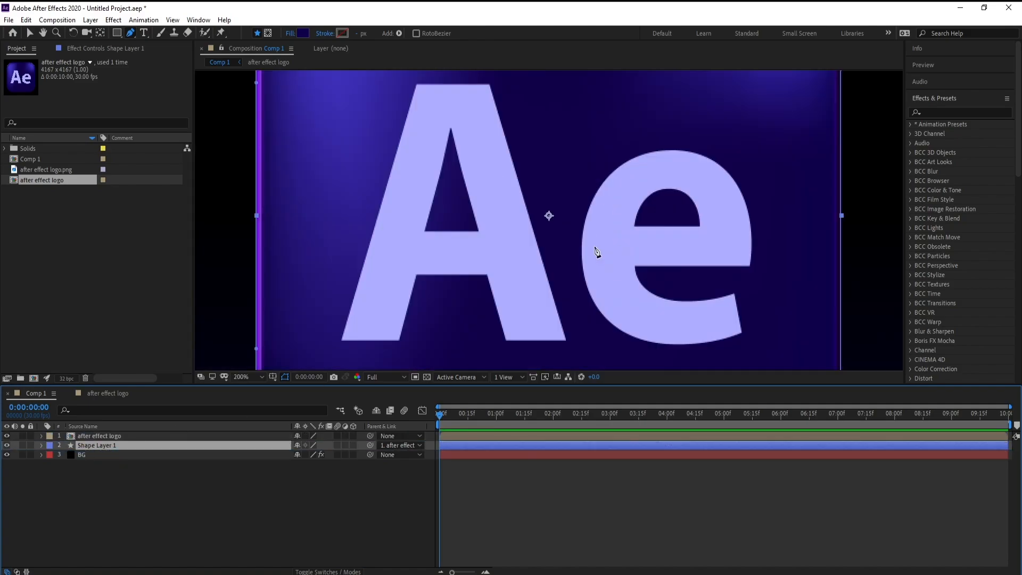
key("comma")
left_click(101, 436)
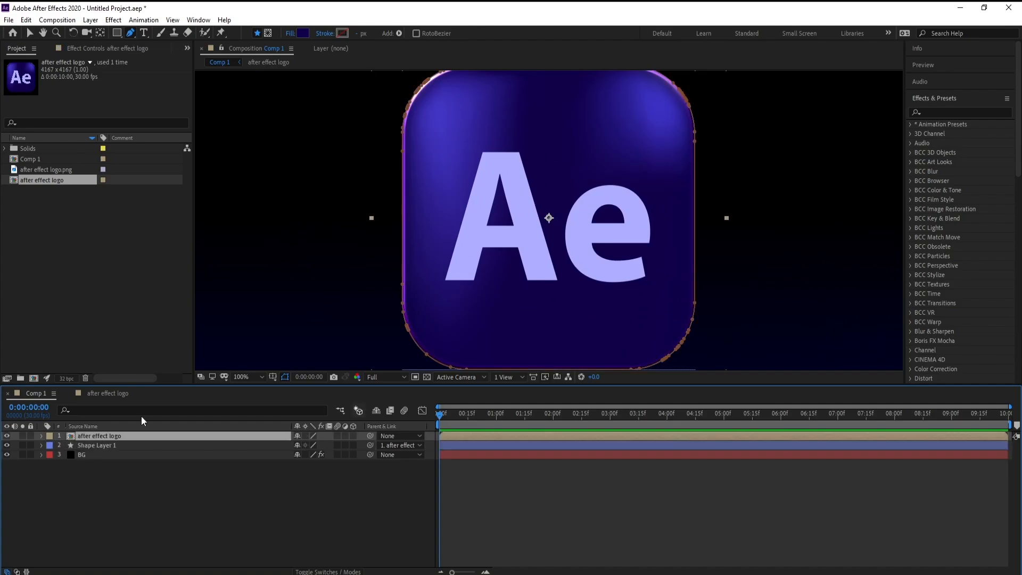
left_click(237, 377)
left_click(242, 170)
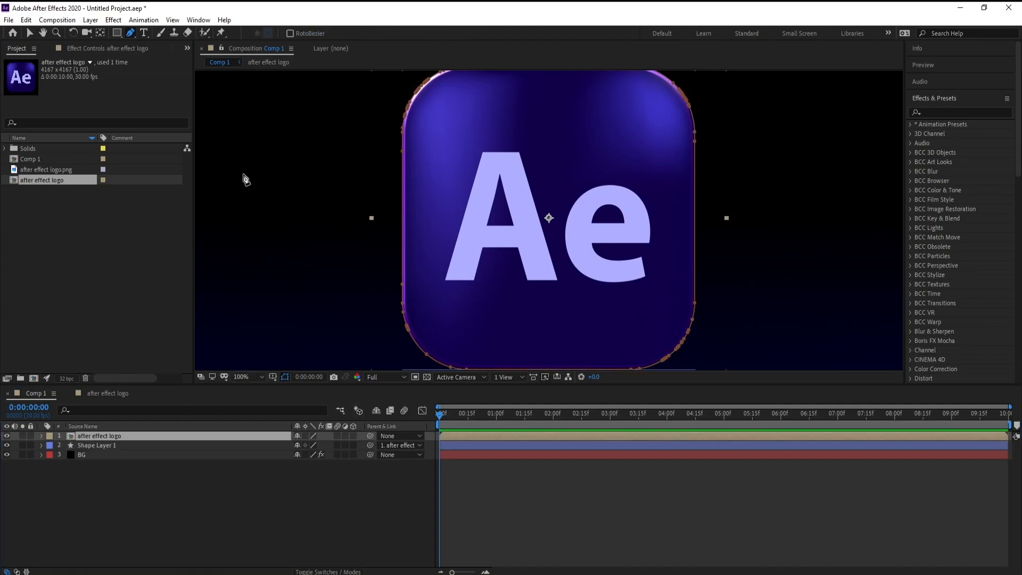
left_click(25, 19)
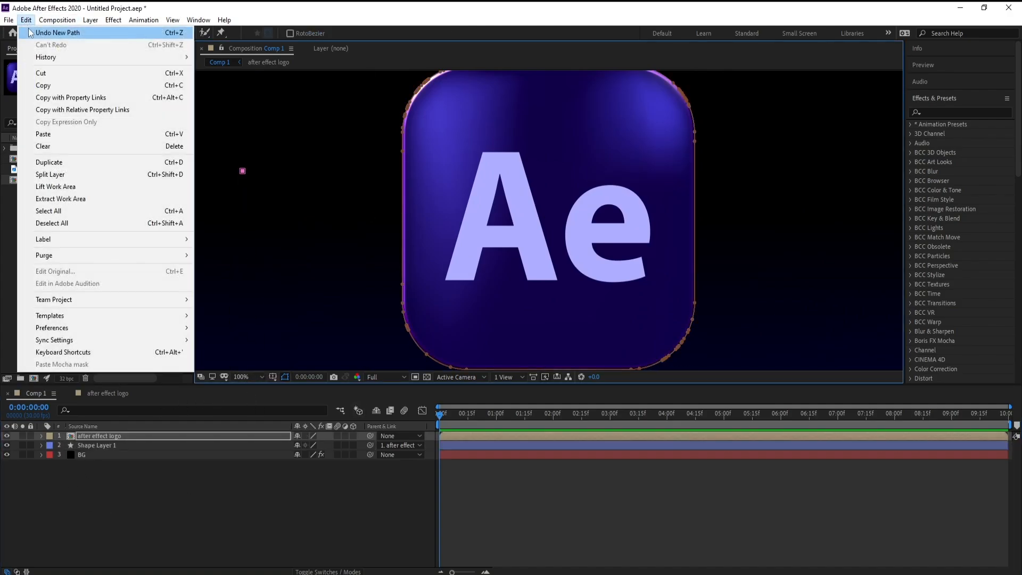
left_click(28, 29)
Make the after effect logo layer and Shape Layer 1 3D, and set the logo layer's Y Rotation to 36°.
left_click(256, 379)
left_click(248, 180)
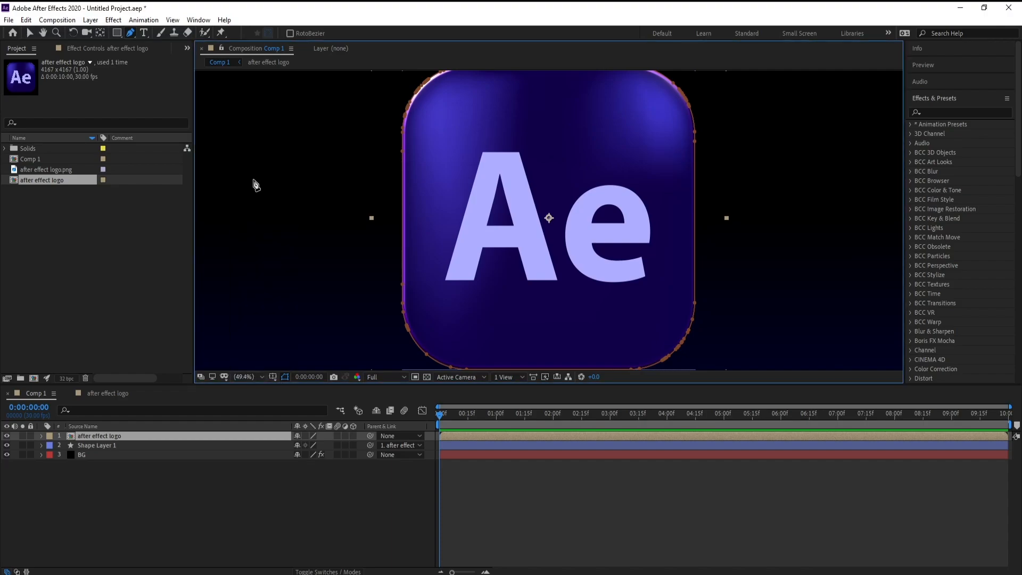
left_click(85, 438)
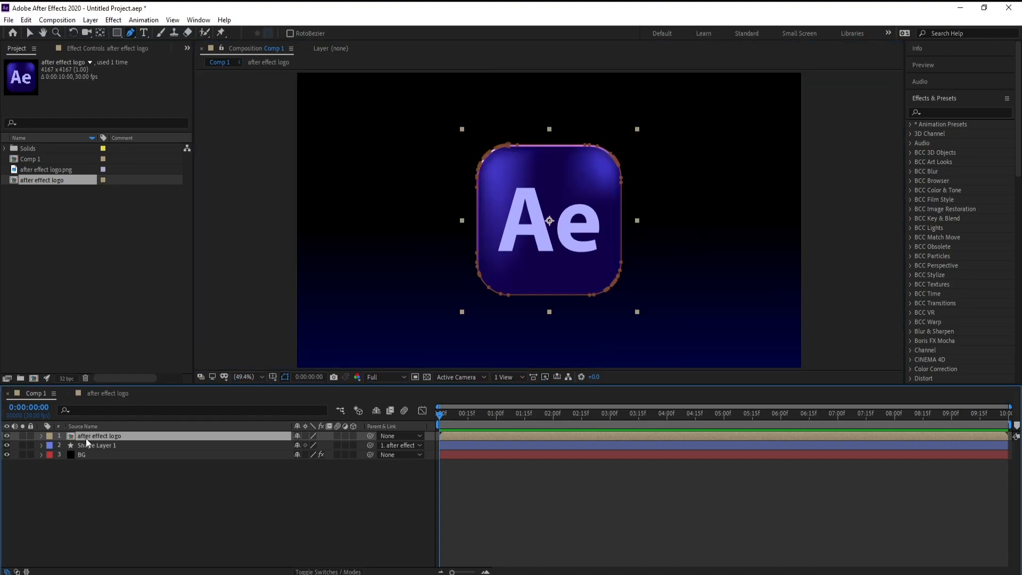
key("r")
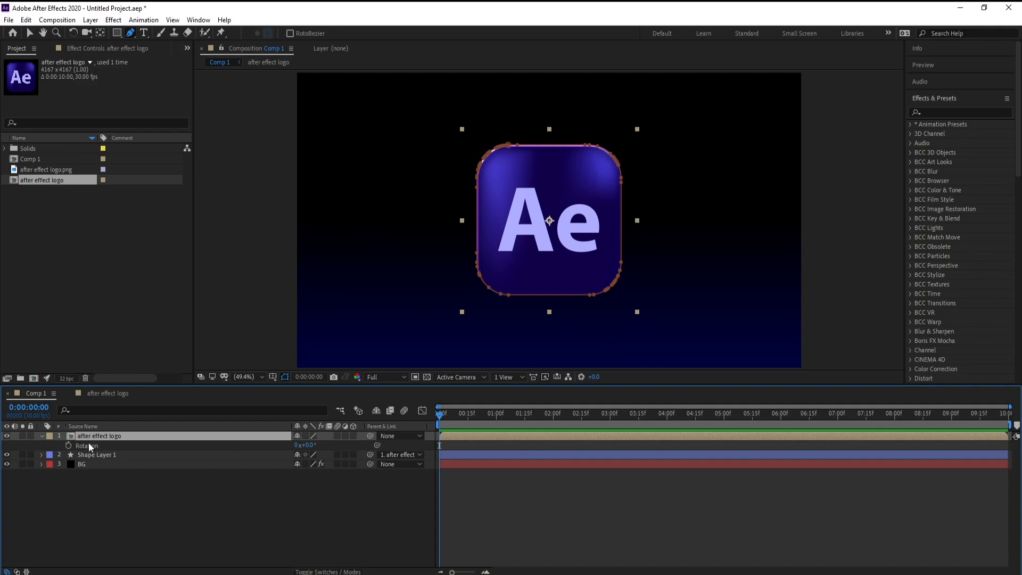
left_click(352, 436)
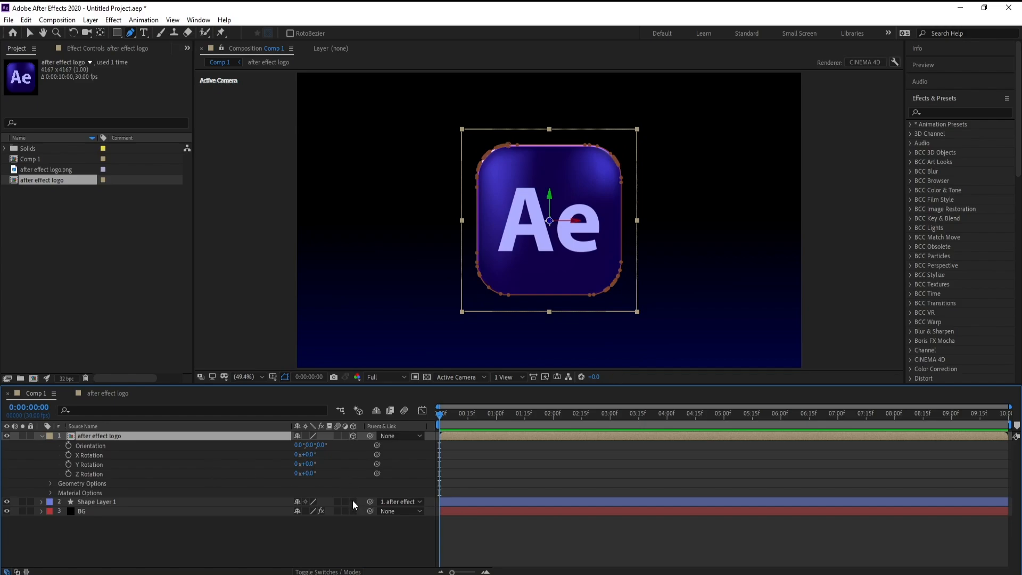
left_click(352, 502)
left_click_drag(308, 464, 327, 466)
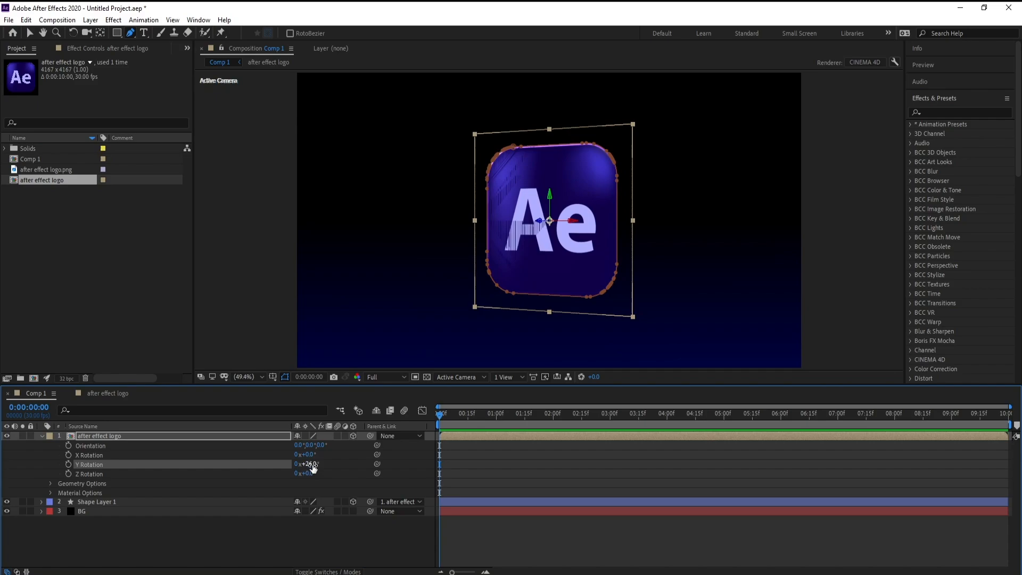
left_click_drag(306, 465, 312, 464)
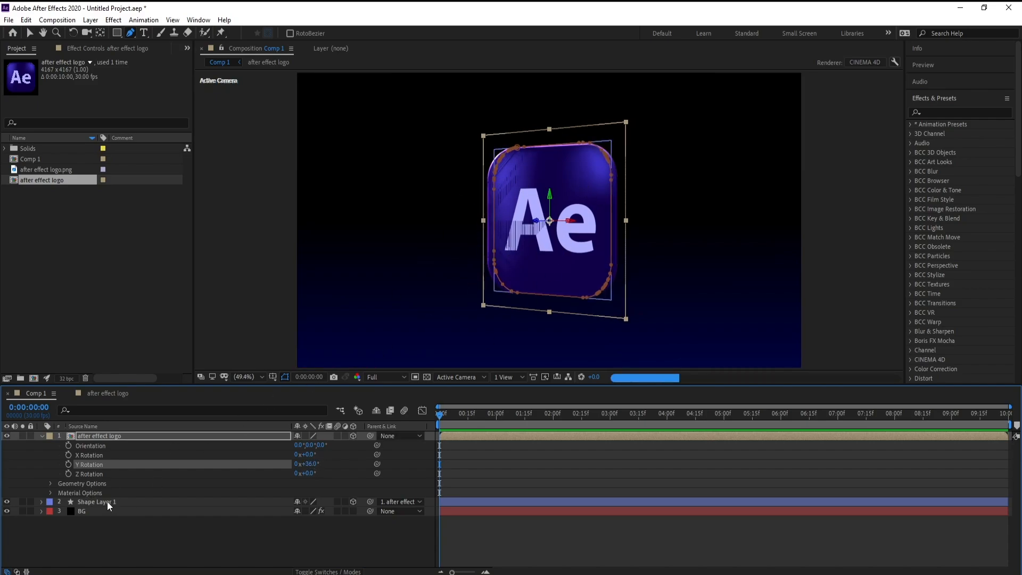
Move Shape Layer 1 slightly back along its Z axis behind the logo and collapse the logo layer's properties.
left_click(94, 502)
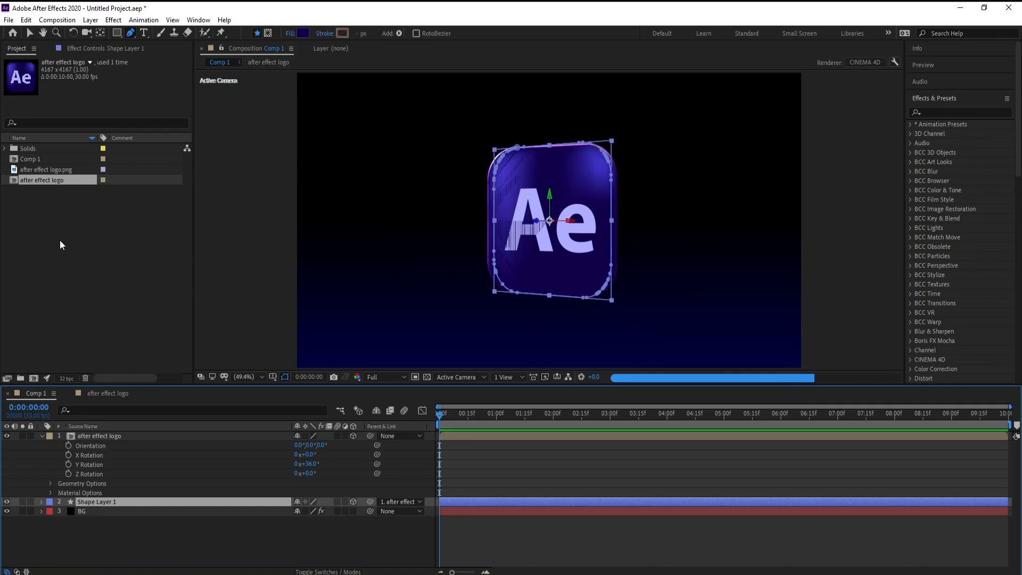
left_click(30, 33)
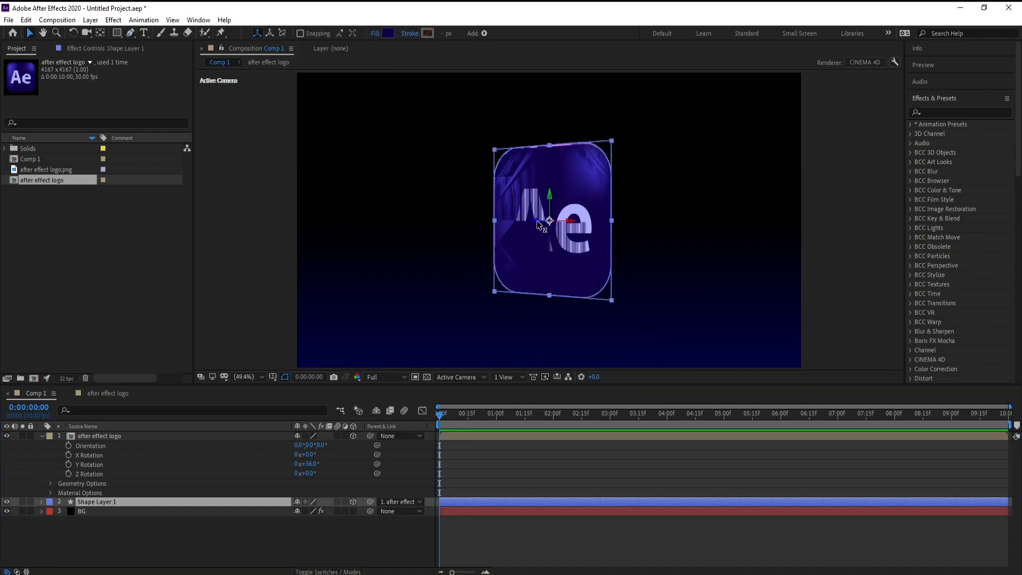
left_click_drag(538, 224, 548, 226)
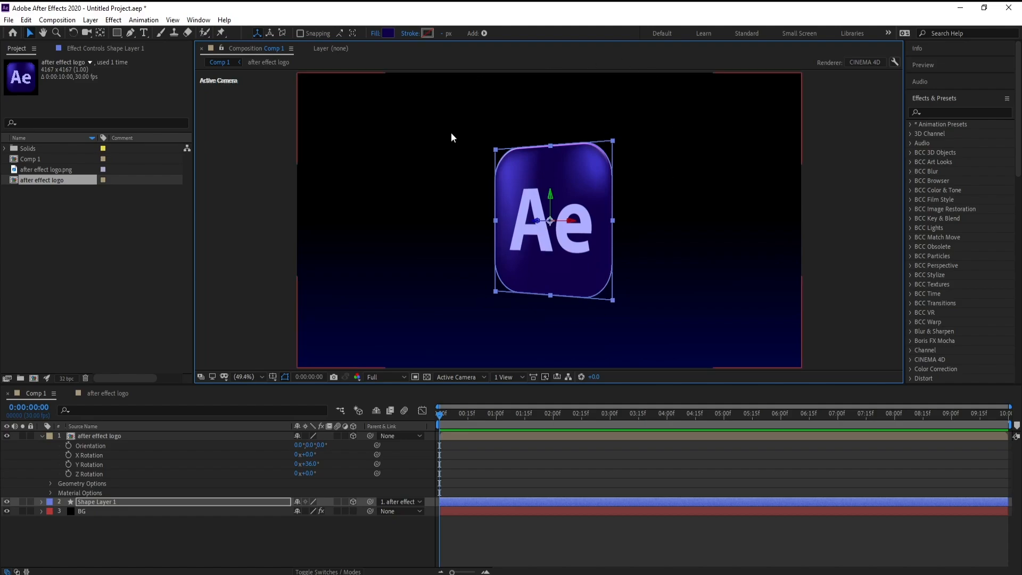
left_click(41, 436)
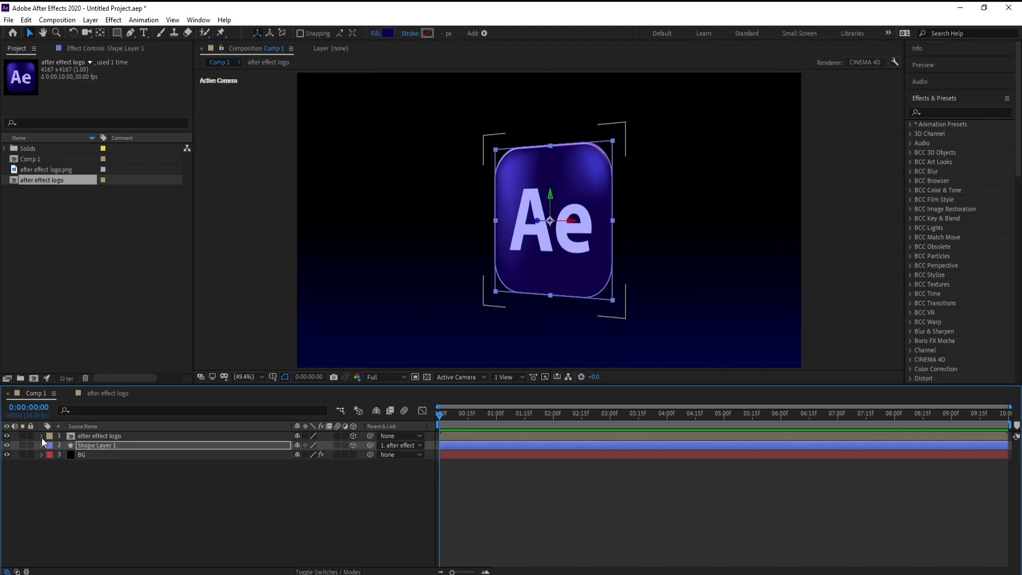
Set Shape Layer 1's Extrusion Depth to 600 in its geometry options and collapse the layer.
left_click(102, 445)
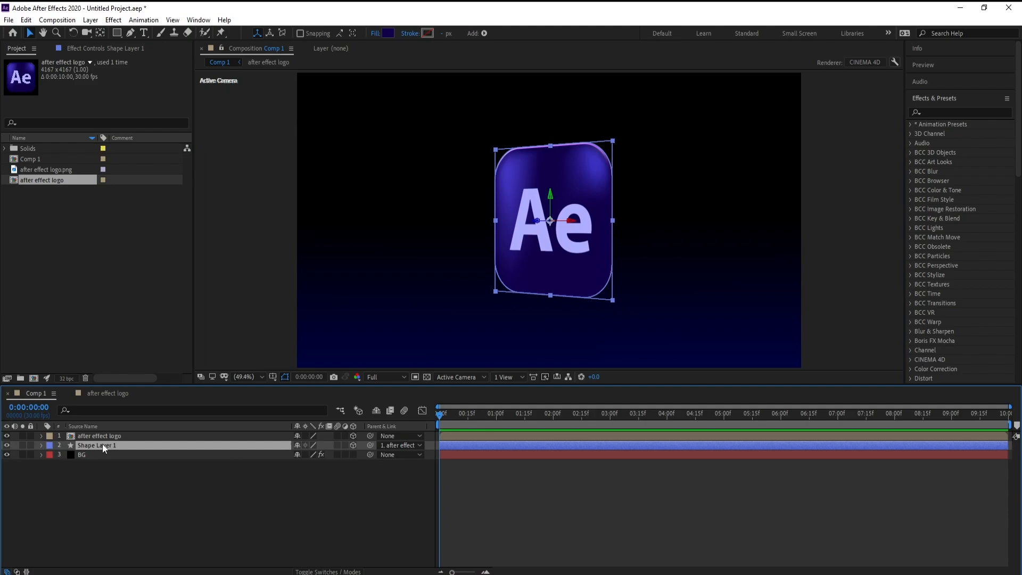
left_click(42, 446)
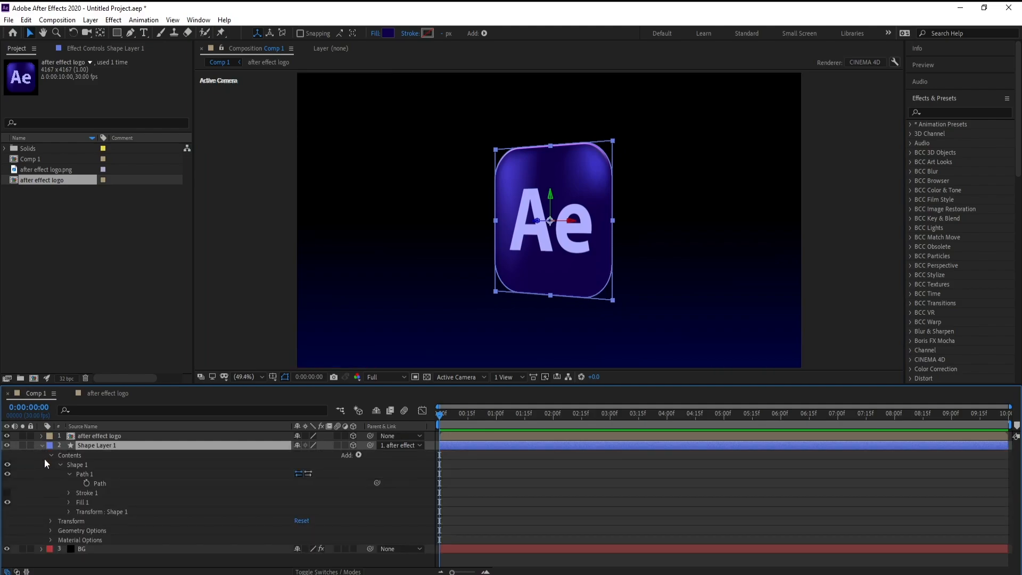
left_click(57, 462)
left_click(52, 456)
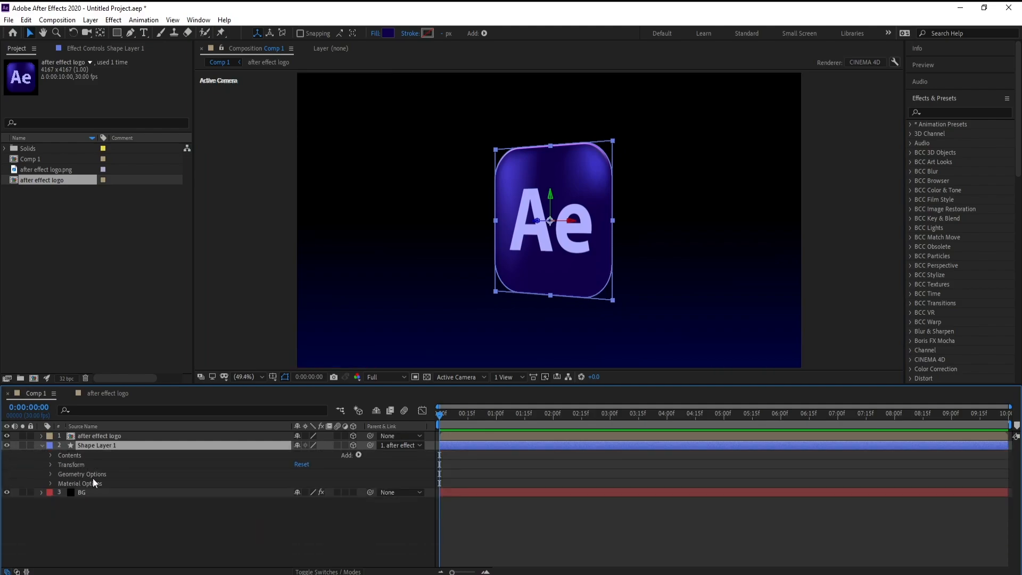
left_click(51, 475)
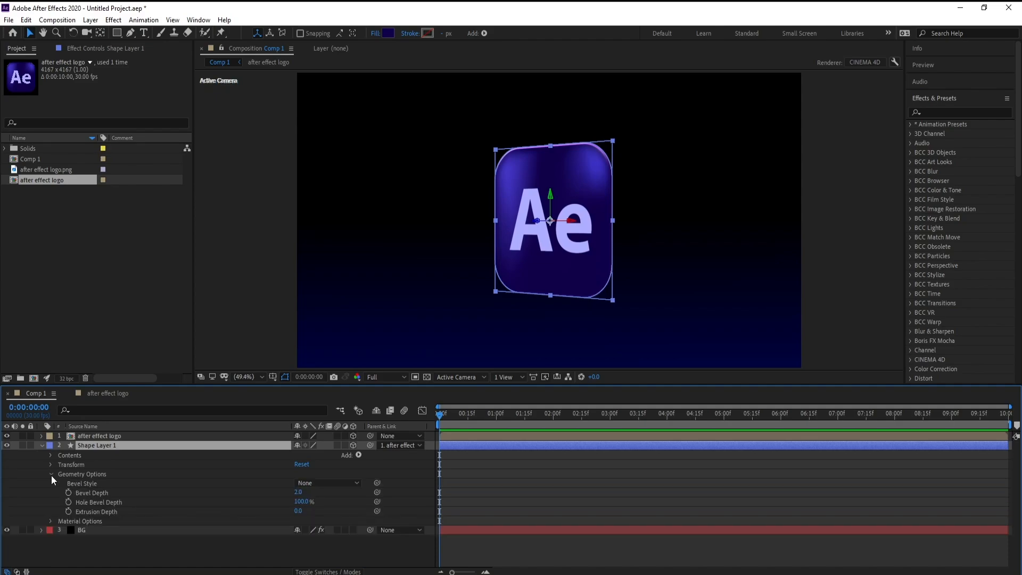
left_click(299, 511)
type("600")
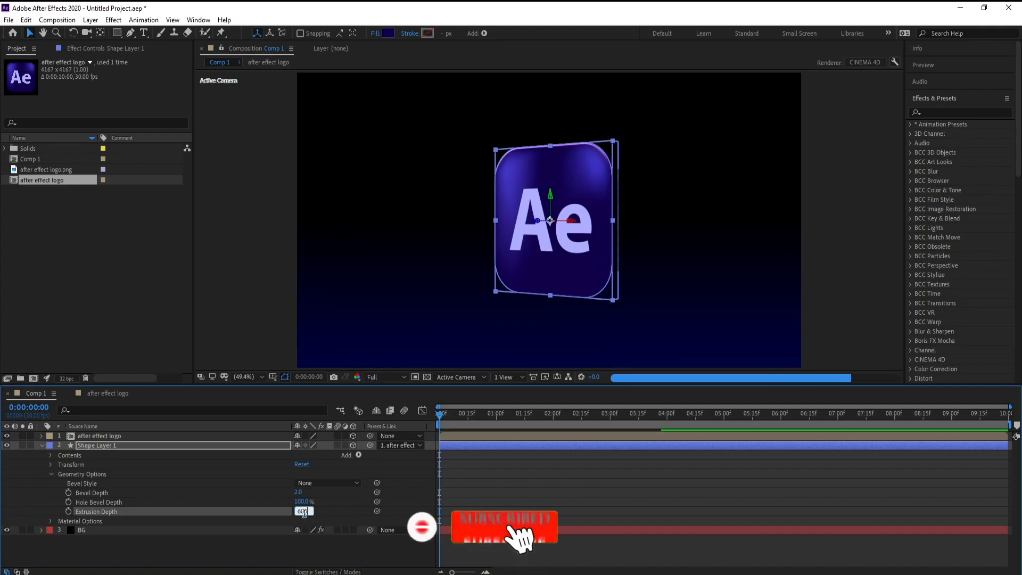
key("Return")
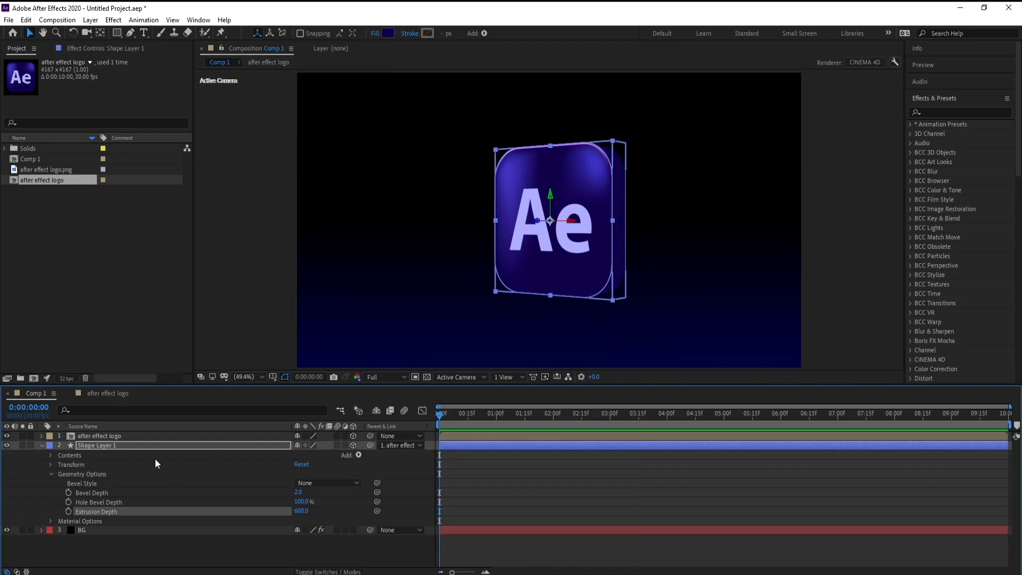
left_click(38, 447)
Turn the after effect logo layer to the opposite side by setting its Y Rotation to -32°.
left_click(91, 439)
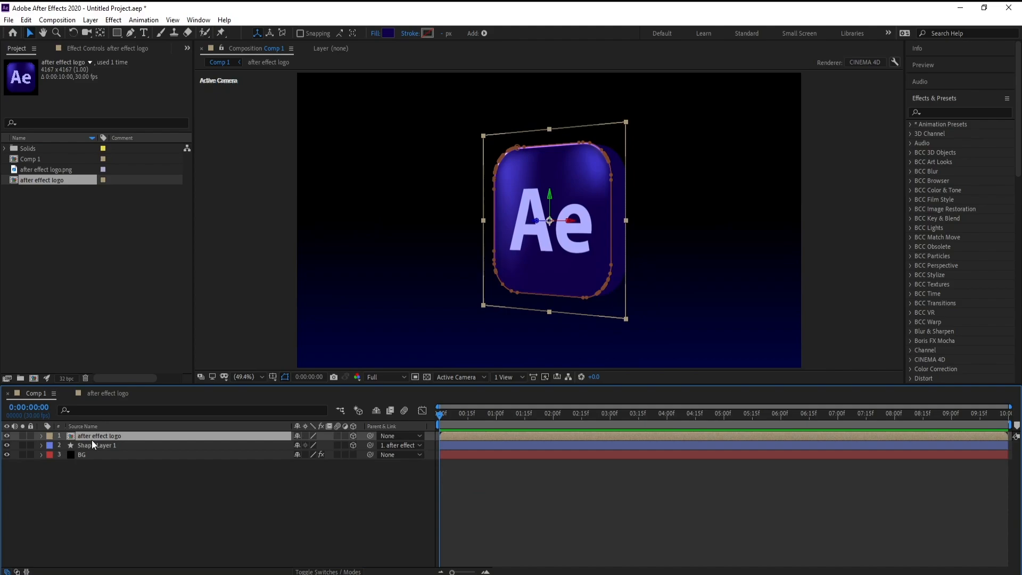
key("r")
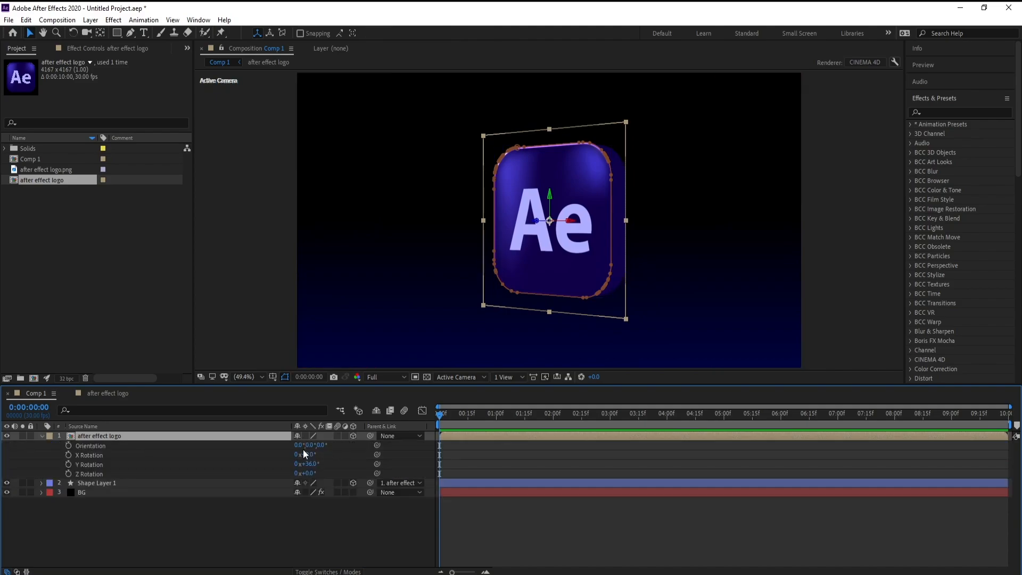
left_click_drag(308, 464, 327, 465)
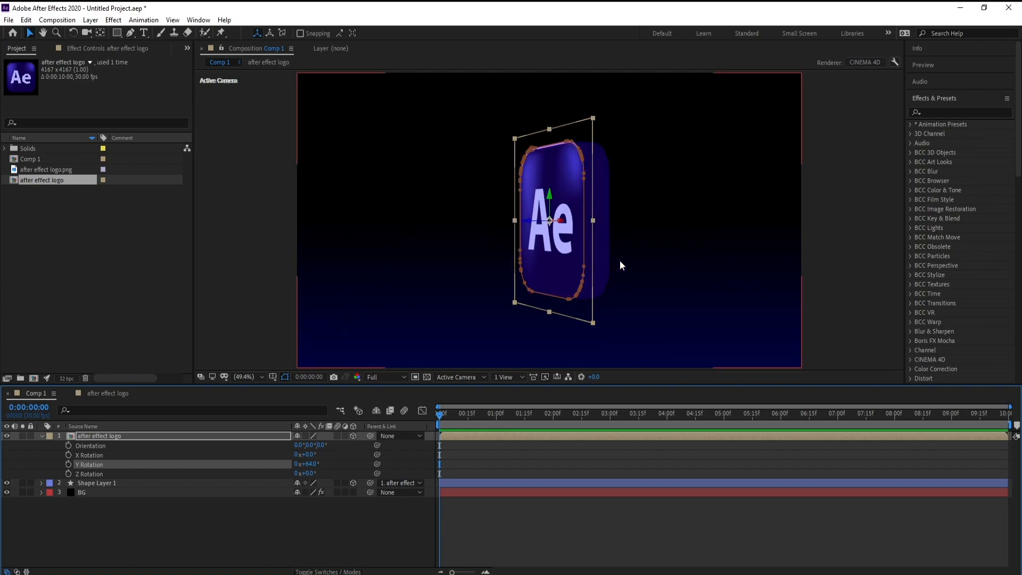
mouse_move(309, 464)
left_mouse_down()
mouse_move(290, 467)
mouse_move(317, 471)
left_mouse_up()
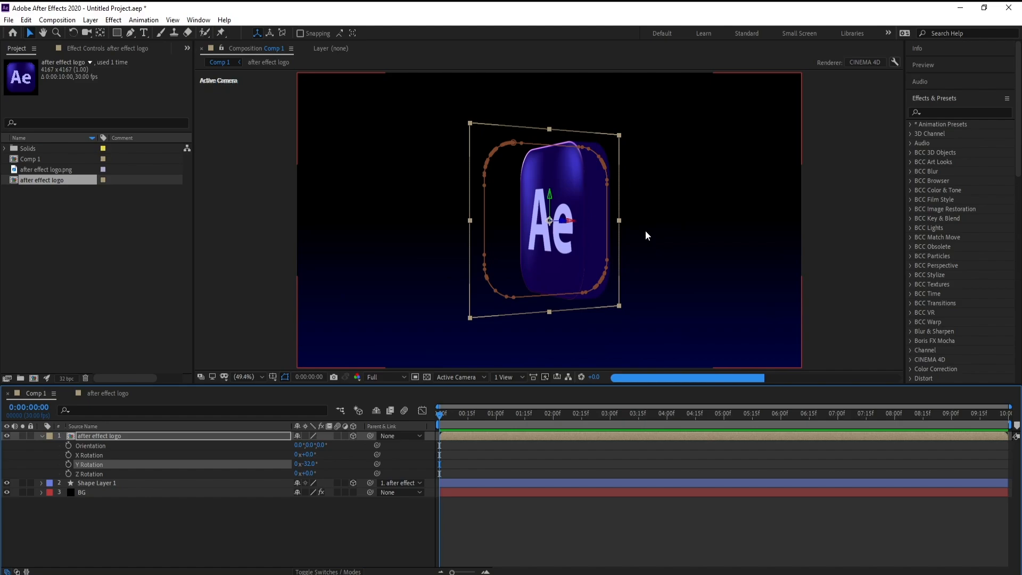
Lower the composition preview resolution to Third and collapse the after effect logo layer's properties.
left_click(378, 379)
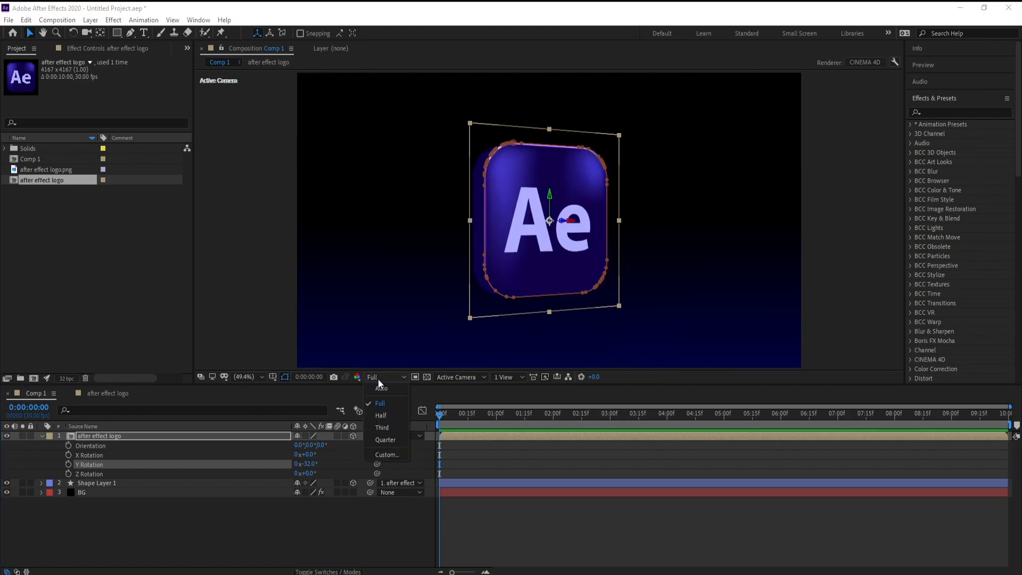
left_click(388, 428)
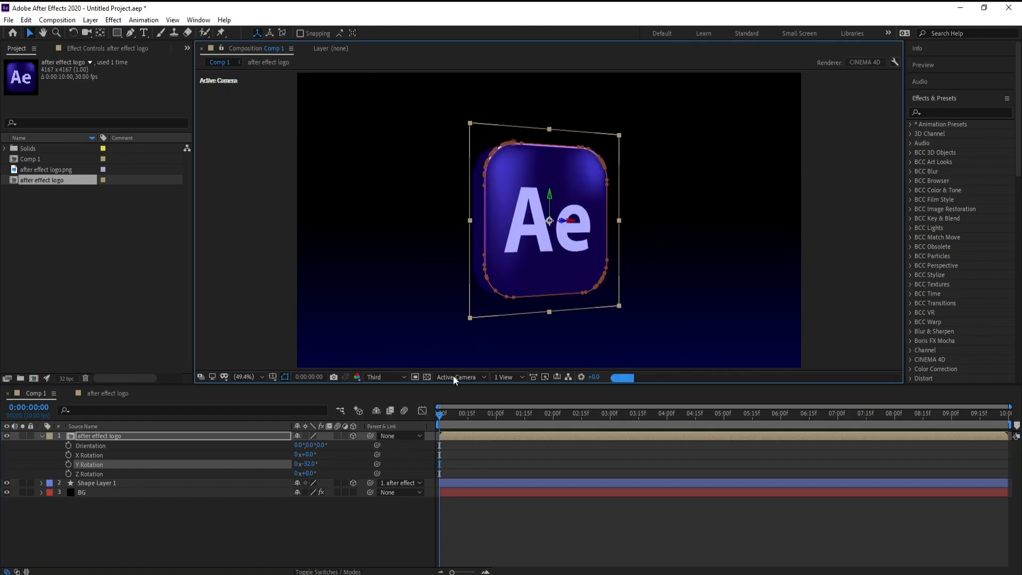
left_click(41, 436)
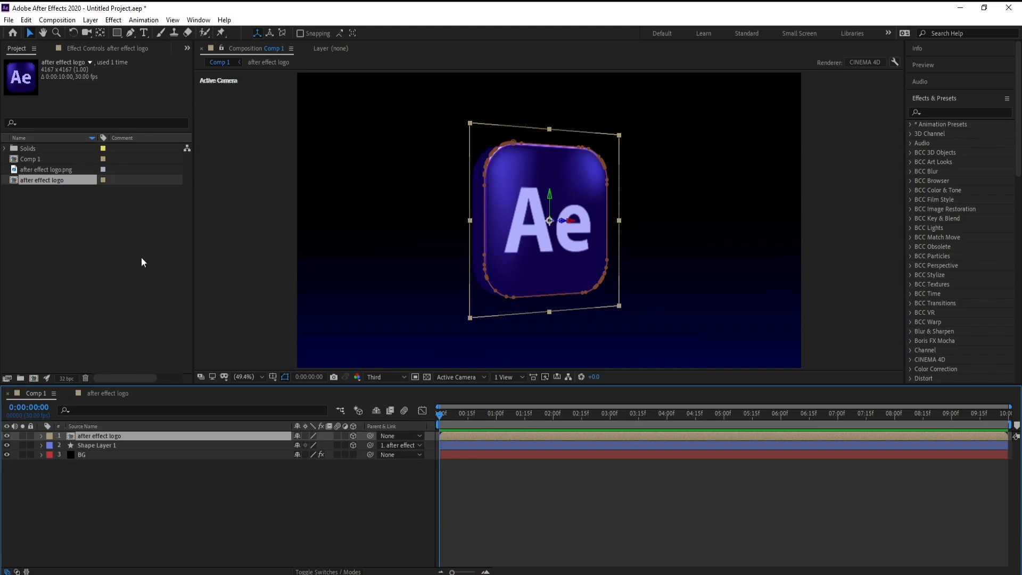
Add a white spot light with 150% intensity, a 90° cone angle, 50% cone feather and shadow casting enabled.
left_click(90, 20)
mouse_move(160, 33)
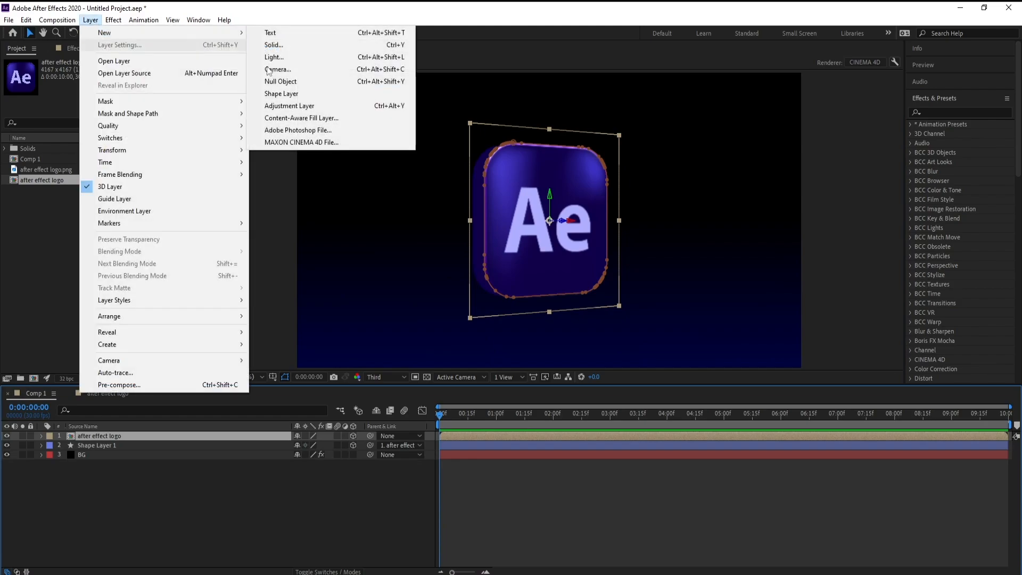
left_click(315, 58)
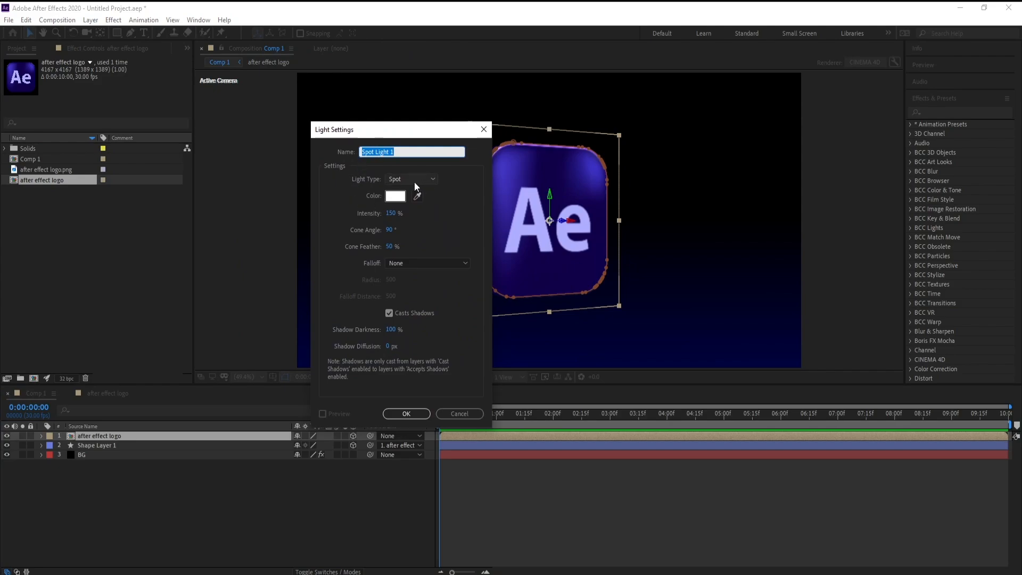
left_click(415, 181)
left_click(416, 205)
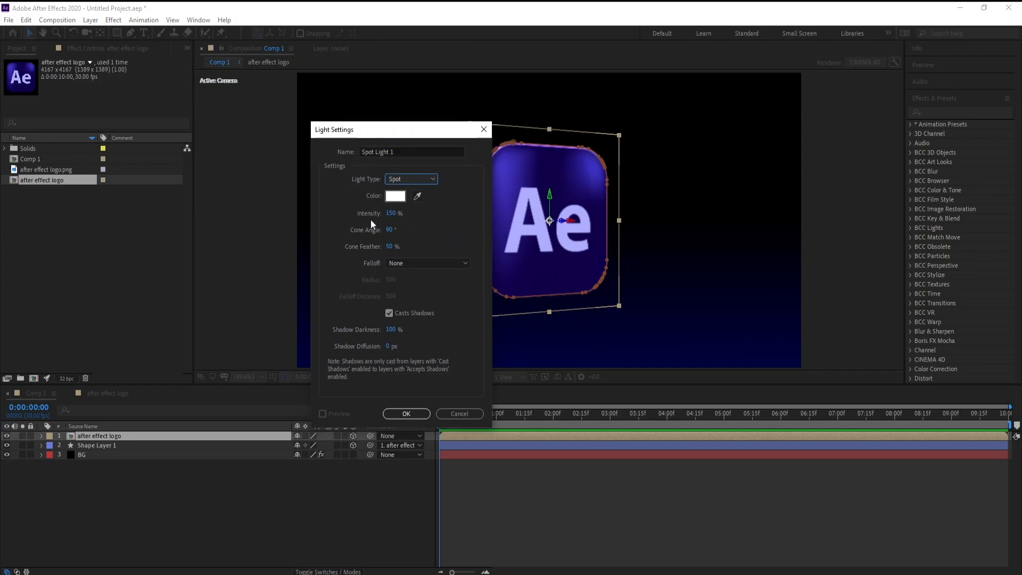
left_click(406, 414)
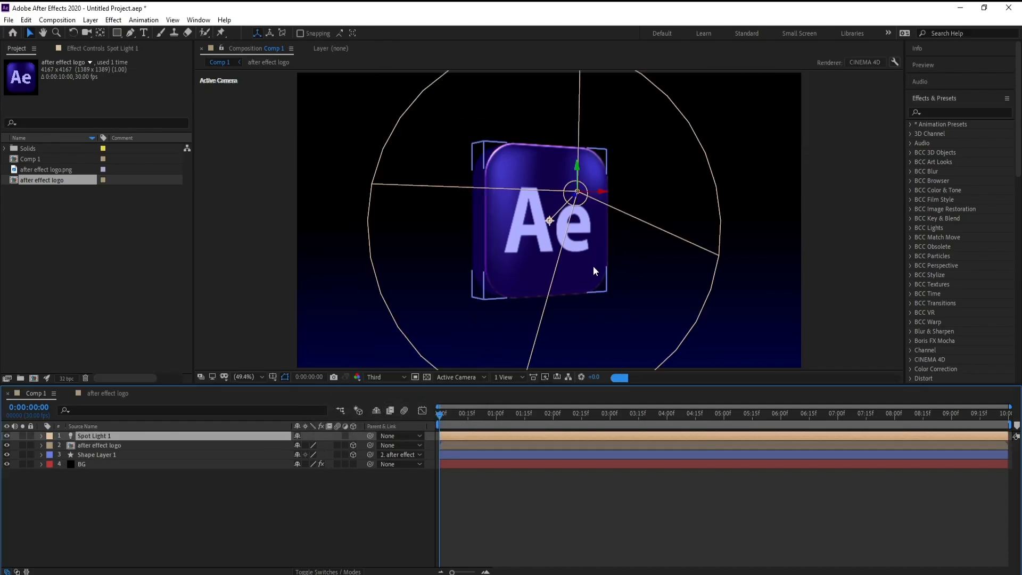
Reposition Spot Light 1 and its point of interest around the logo, ending with the light beyond the logo's upper-left corner.
left_click_drag(550, 219, 701, 116)
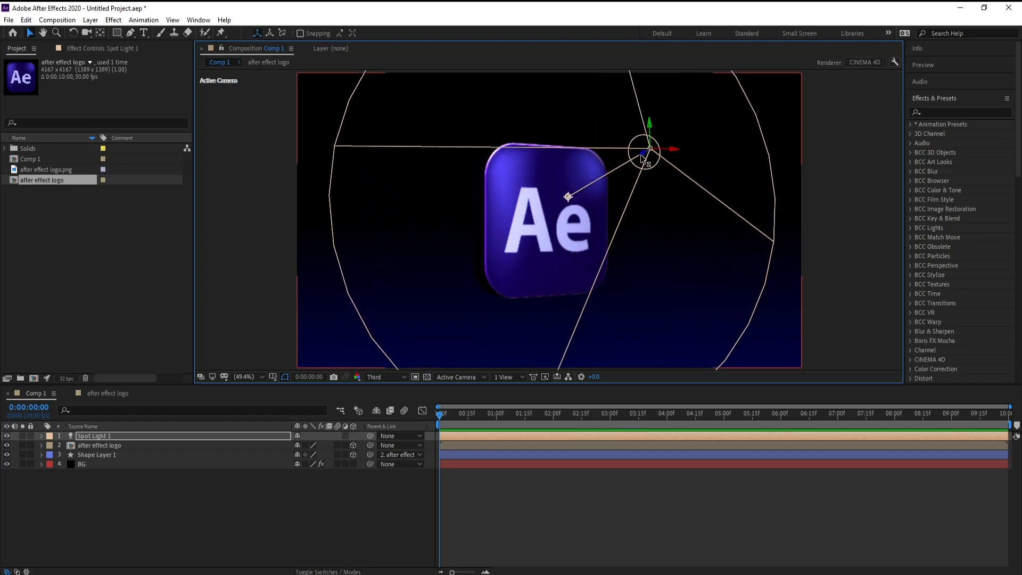
left_click_drag(560, 197, 526, 204)
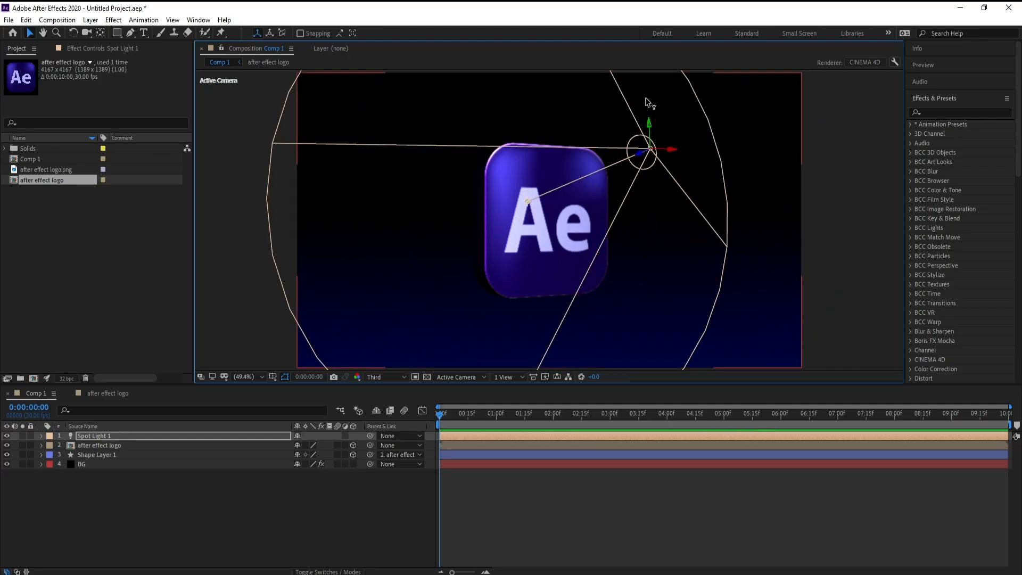
left_click_drag(646, 100, 645, 45)
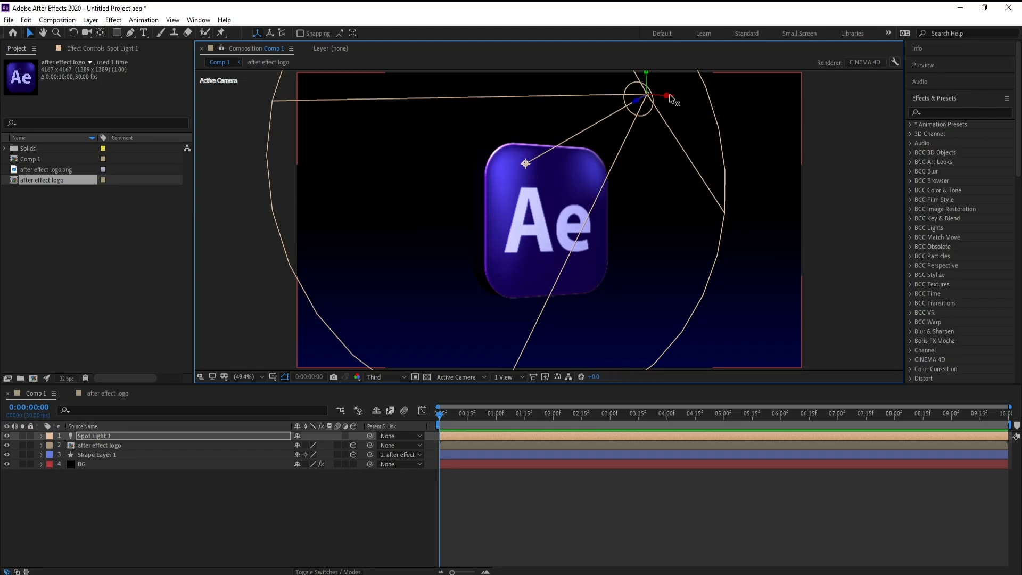
left_click_drag(671, 100, 570, 152)
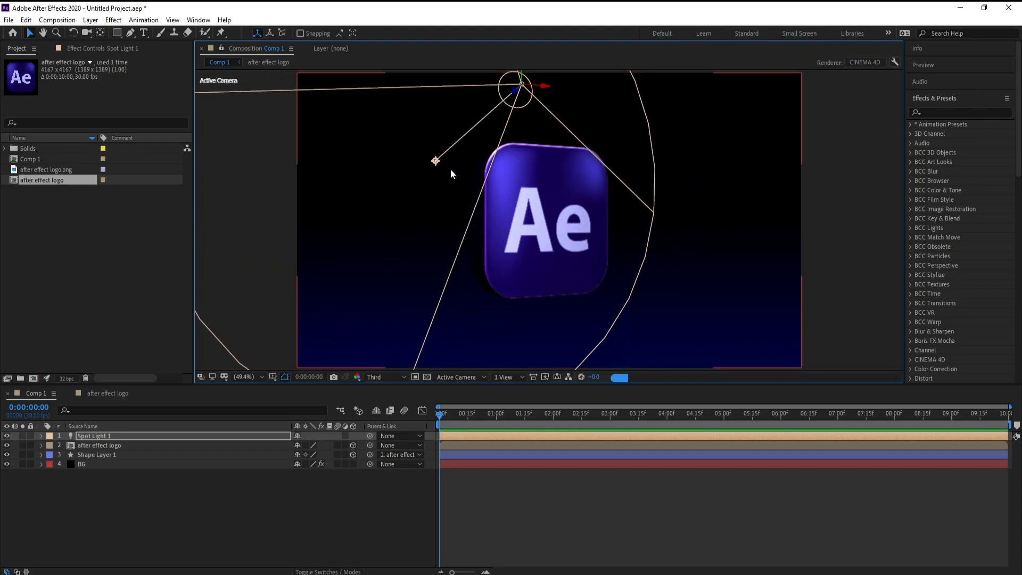
left_click_drag(442, 168, 485, 226)
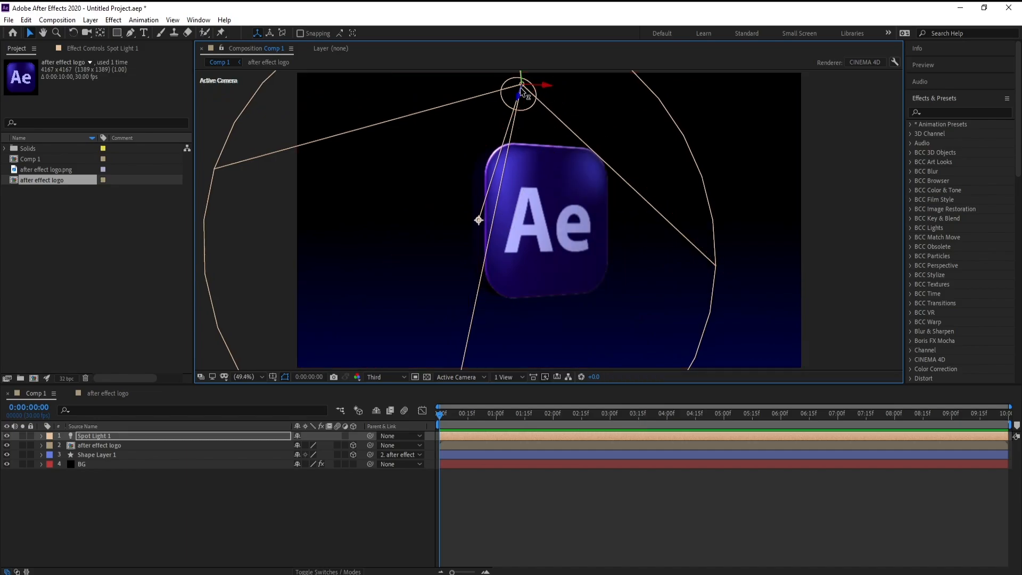
left_click_drag(524, 80, 523, 113)
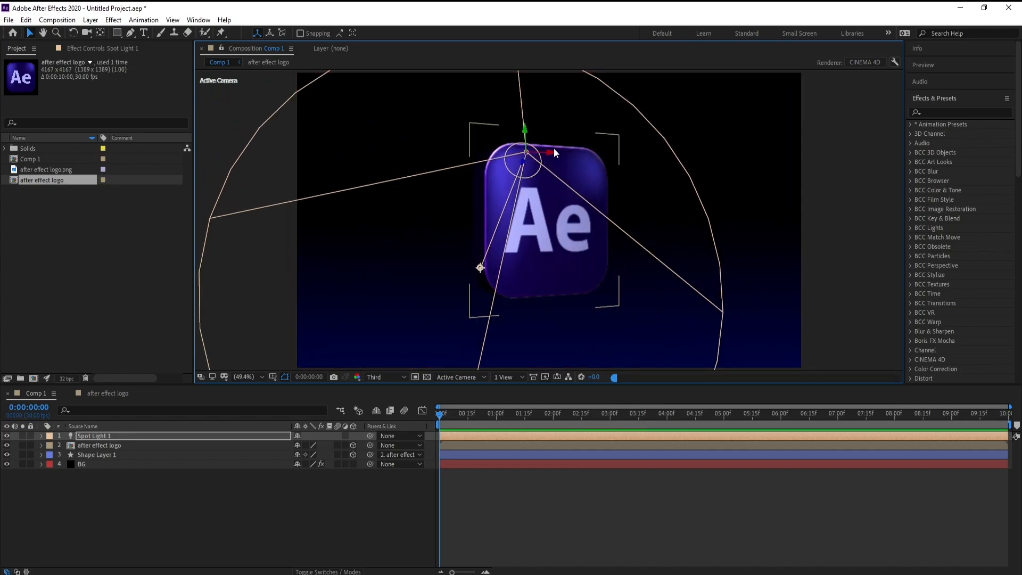
left_click_drag(554, 151, 505, 155)
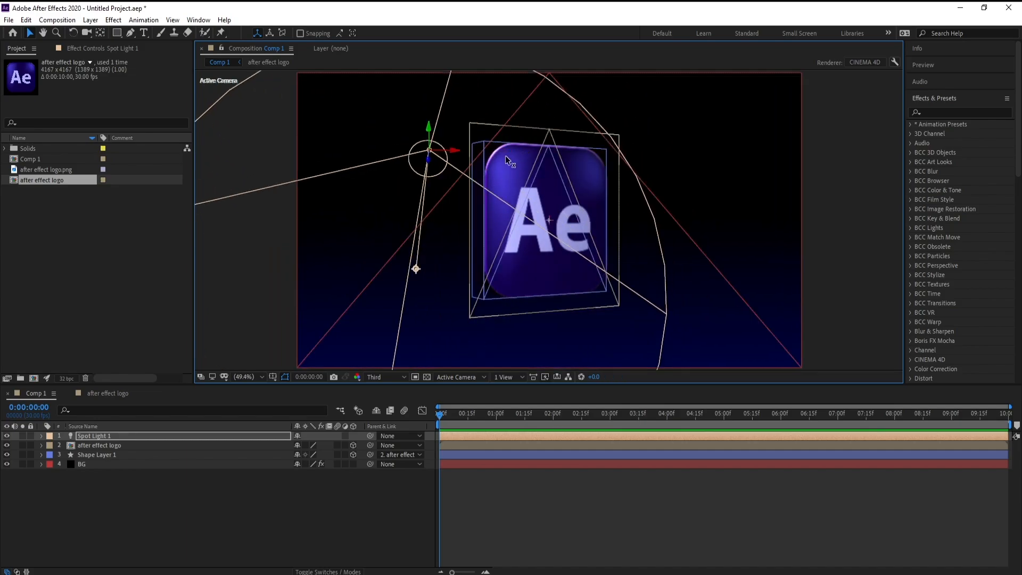
left_click(429, 267)
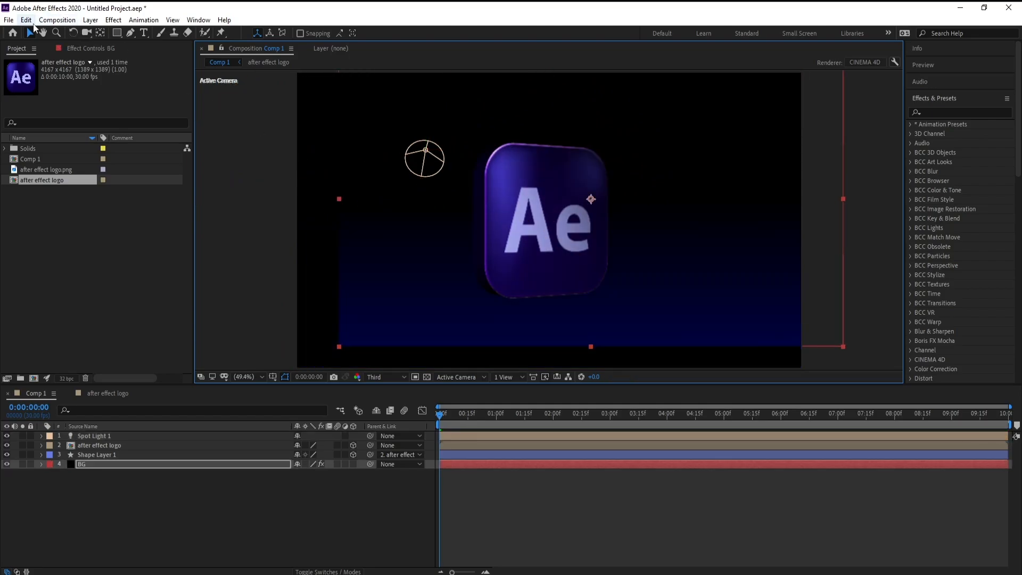
left_click(26, 19)
left_click(420, 178)
left_click(425, 151)
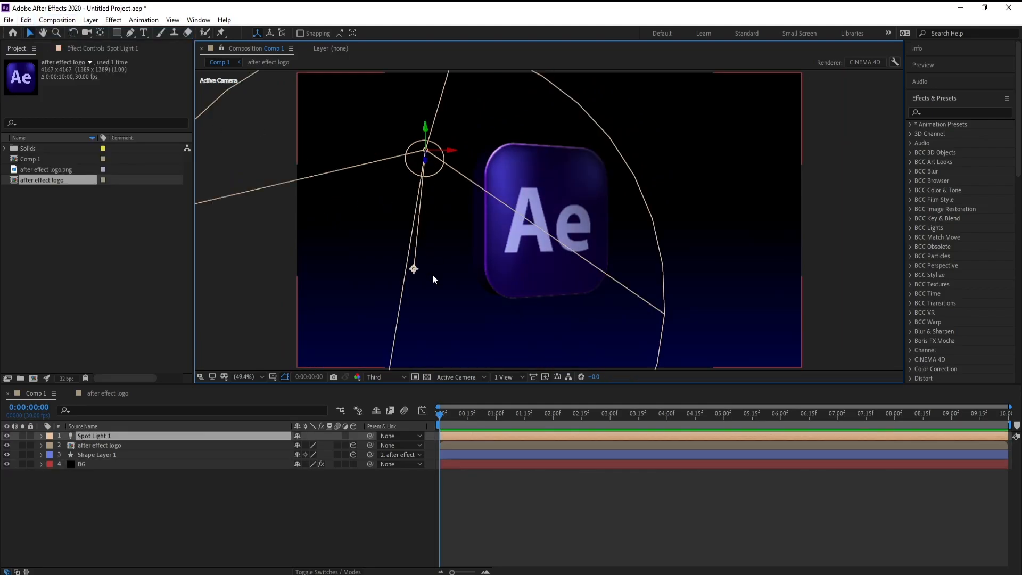
left_click(417, 271)
left_click(26, 19)
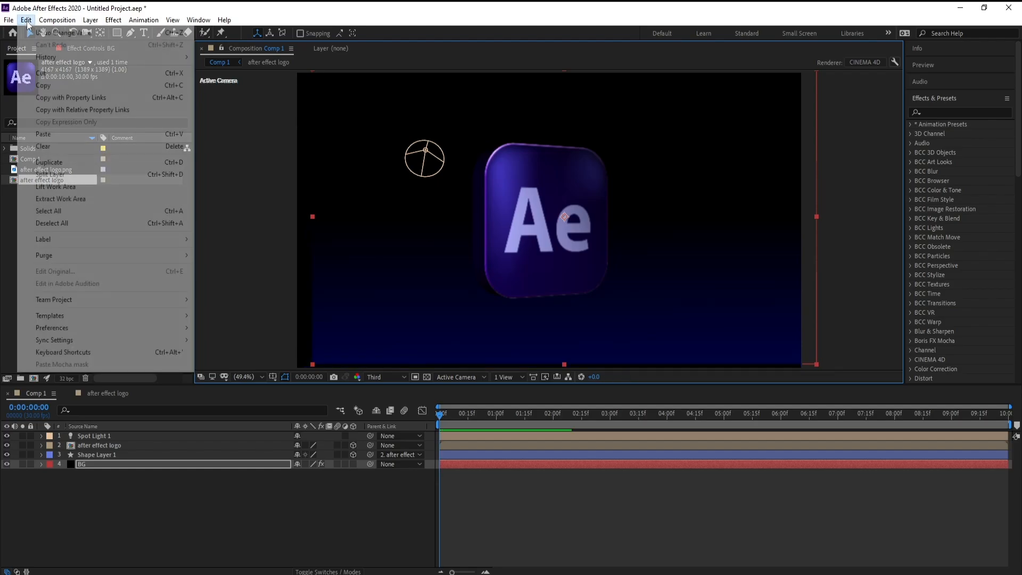
left_click(351, 165)
Select Spot Light 1 and move its point of interest to just beside the upper half of the logo's left edge.
left_click(424, 153)
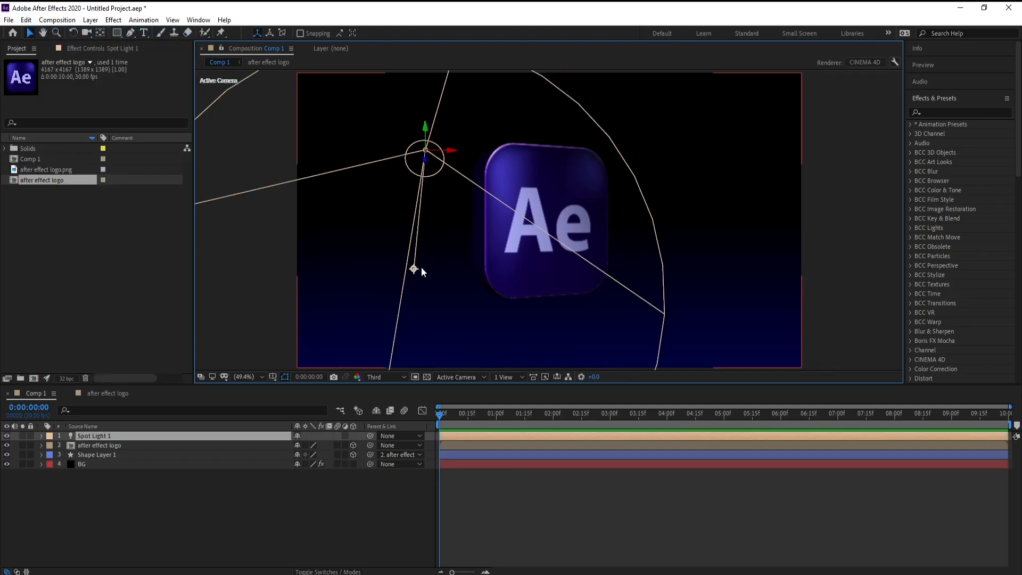
left_click_drag(476, 233, 464, 206)
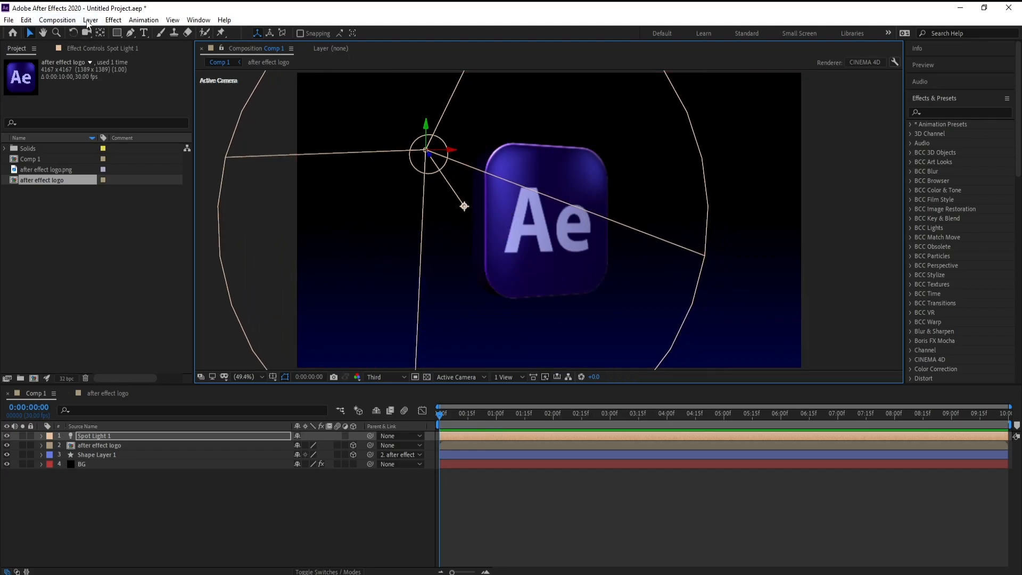
Set Spot Light 1's intensity to 20% in its light settings.
left_click(90, 20)
left_click(106, 44)
key("Tab")
key("Tab")
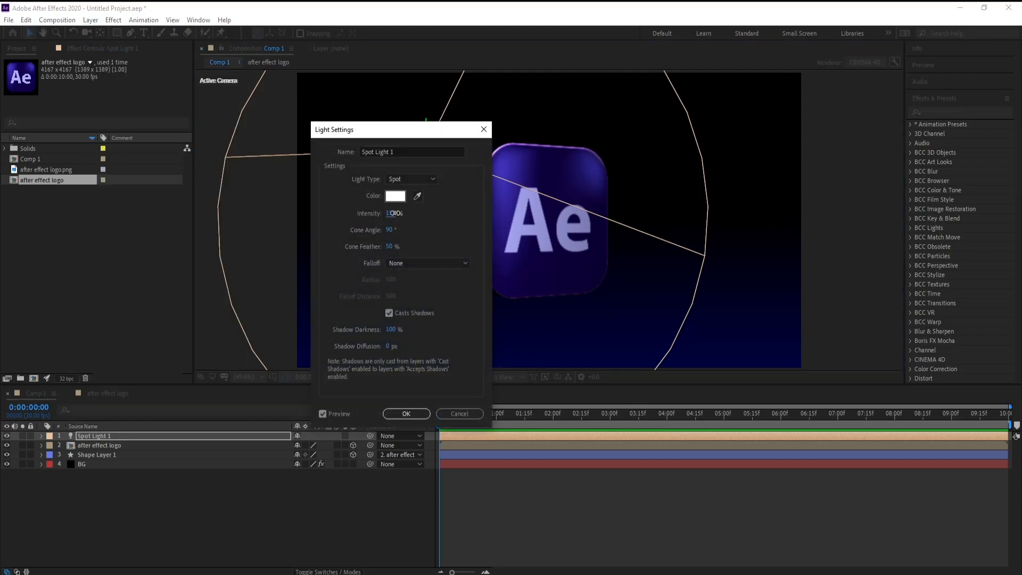
type("20")
key("Return")
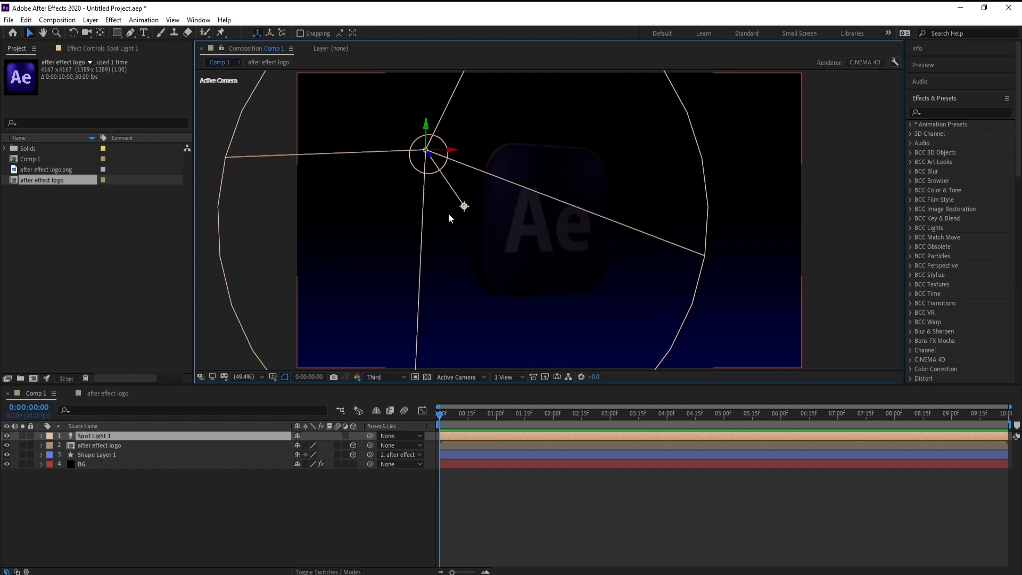
Set Spot Light 1's intensity to 200% and the composition preview resolution to Full.
left_click(90, 20)
left_click(102, 45)
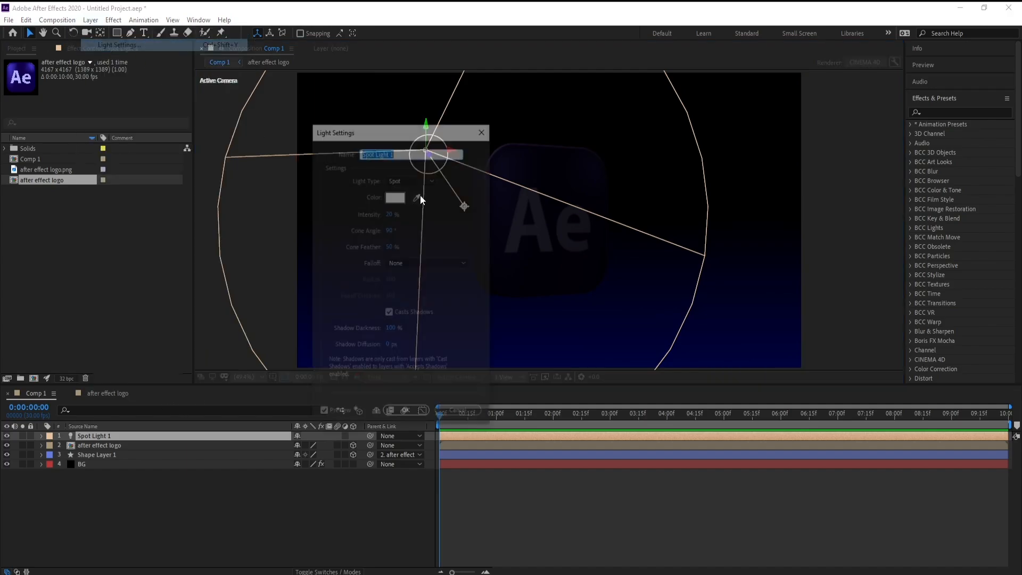
left_click(392, 213)
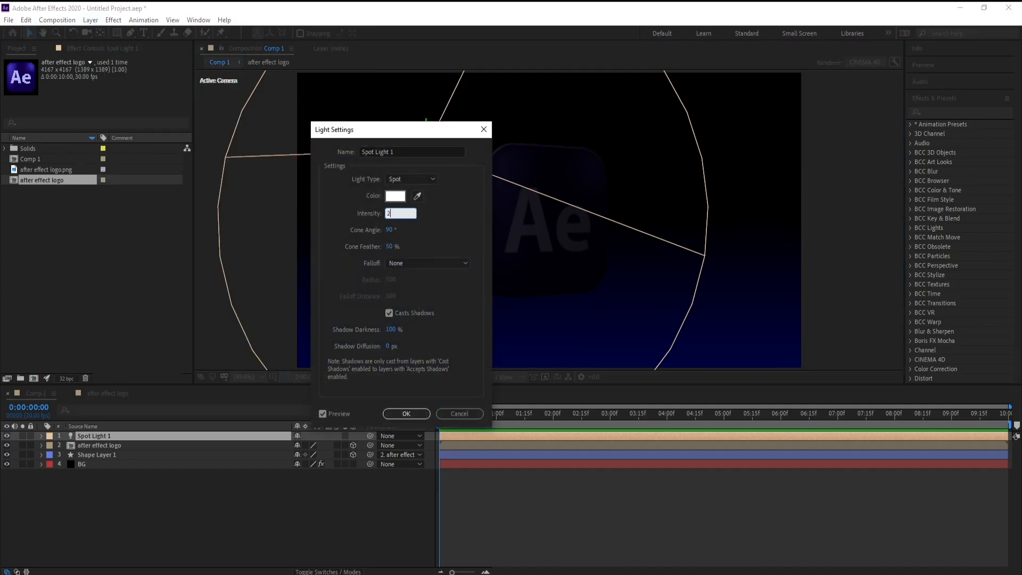
type("2000")
key("BackSpace")
key("Return")
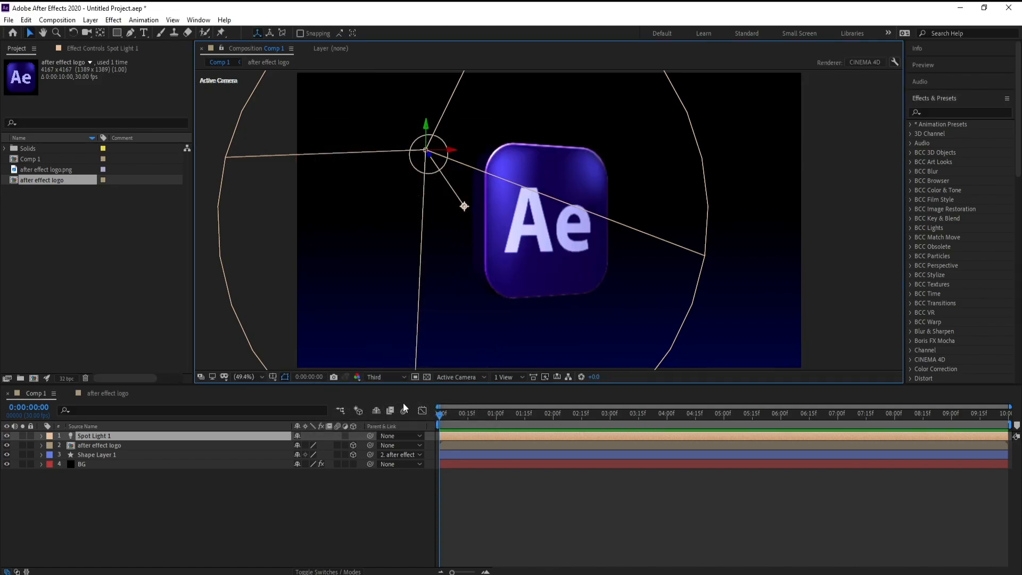
left_click(379, 378)
left_click(385, 394)
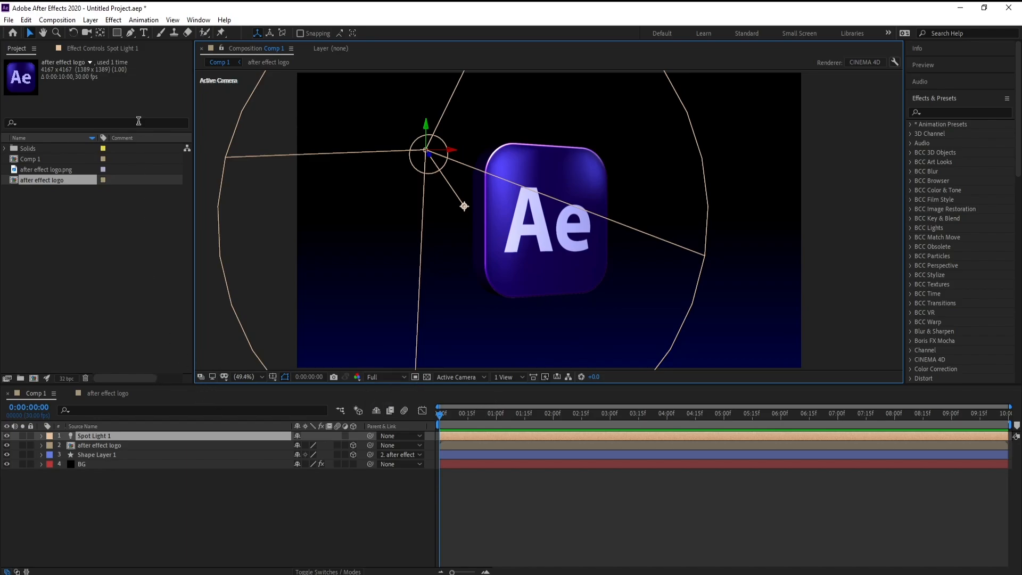
Add an adjustment layer above the other layers and apply the Stylize Glow effect to it.
left_click(91, 23)
mouse_move(133, 32)
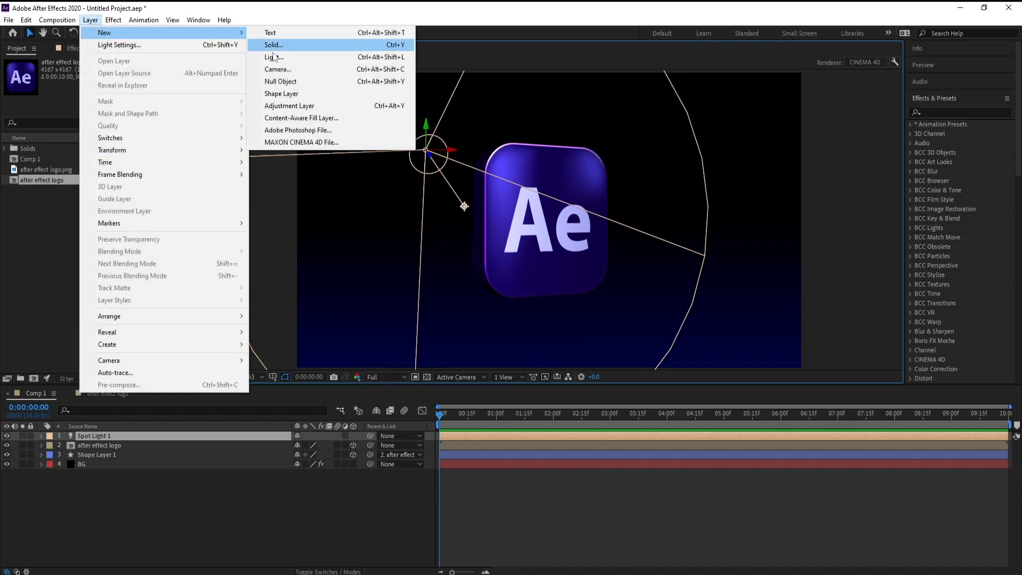
left_click(294, 106)
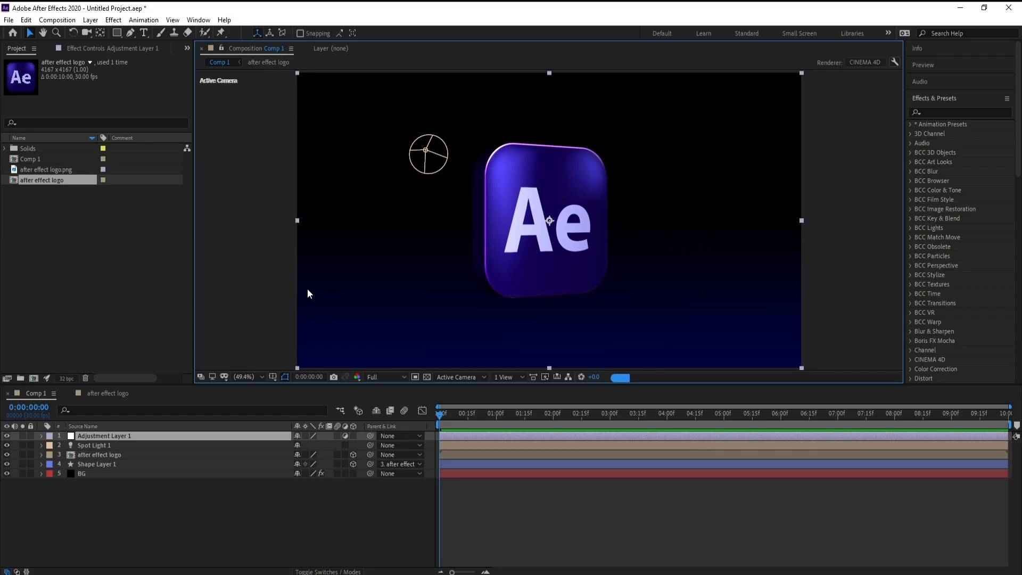
left_click(114, 19)
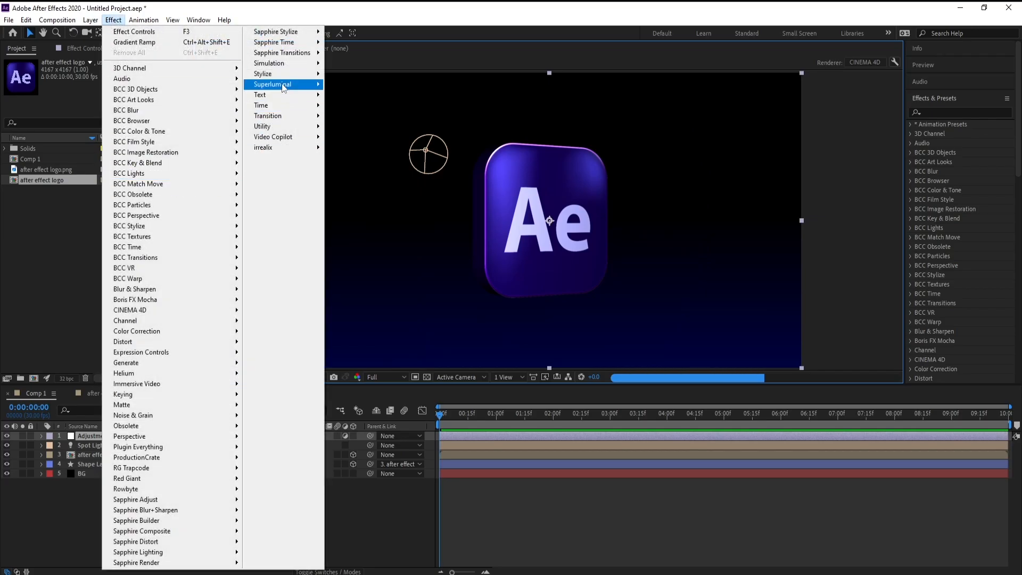
mouse_move(288, 74)
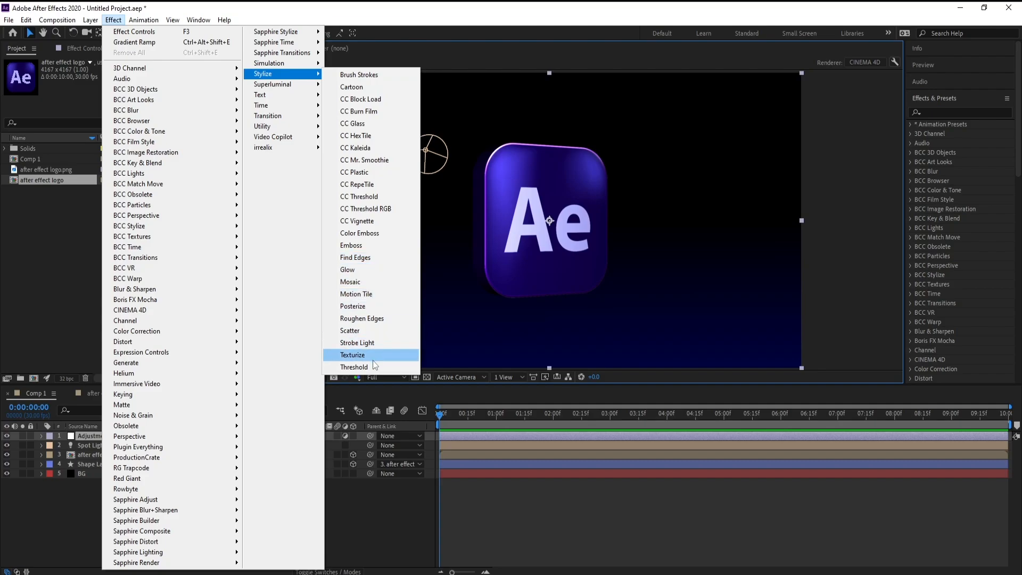
left_click(366, 274)
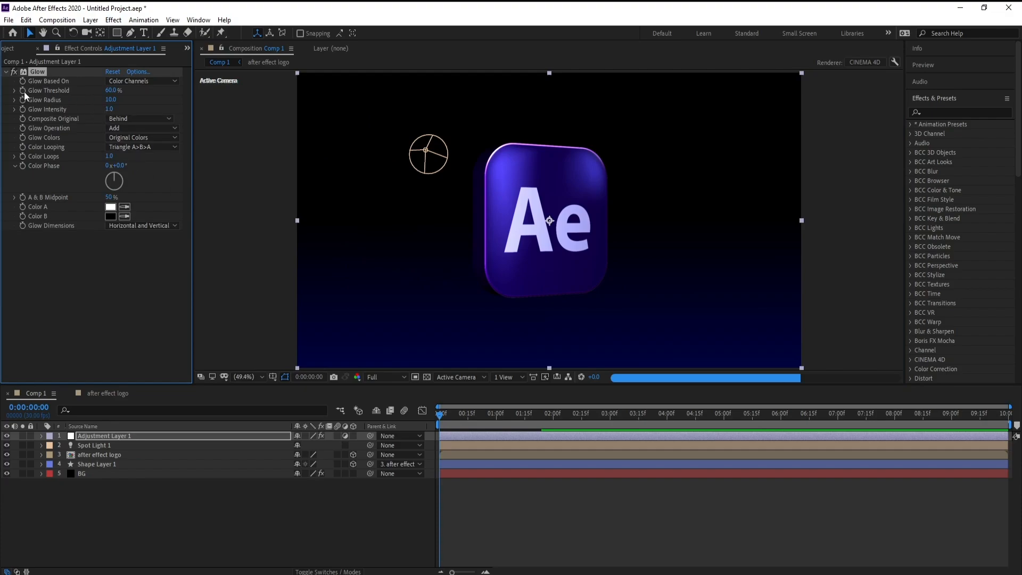
Set the adjustment layer's Glow Threshold to 80% and its Glow Radius to about 291.
left_click(112, 91)
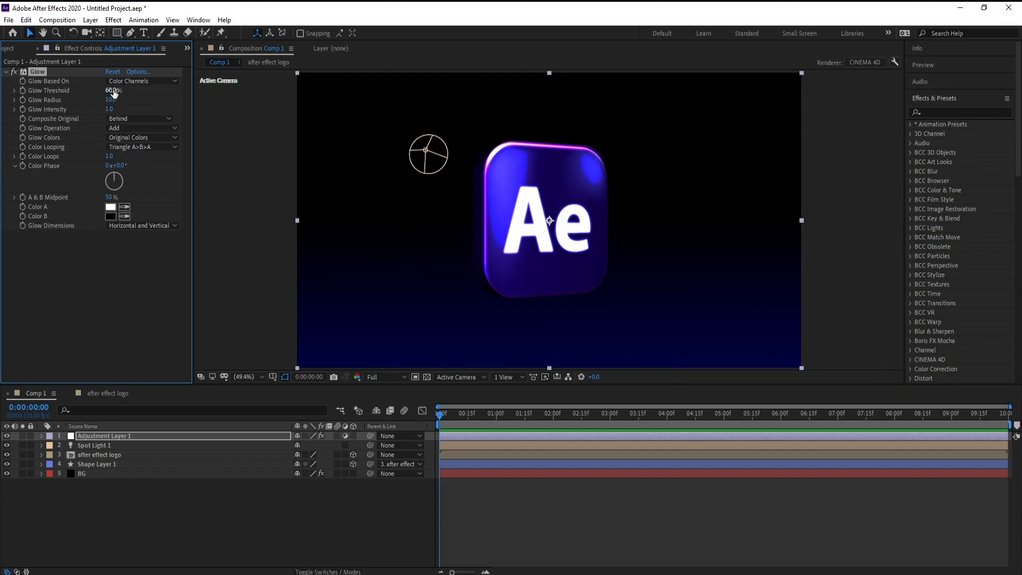
type("80")
key("Return")
left_click_drag(110, 100, 230, 122)
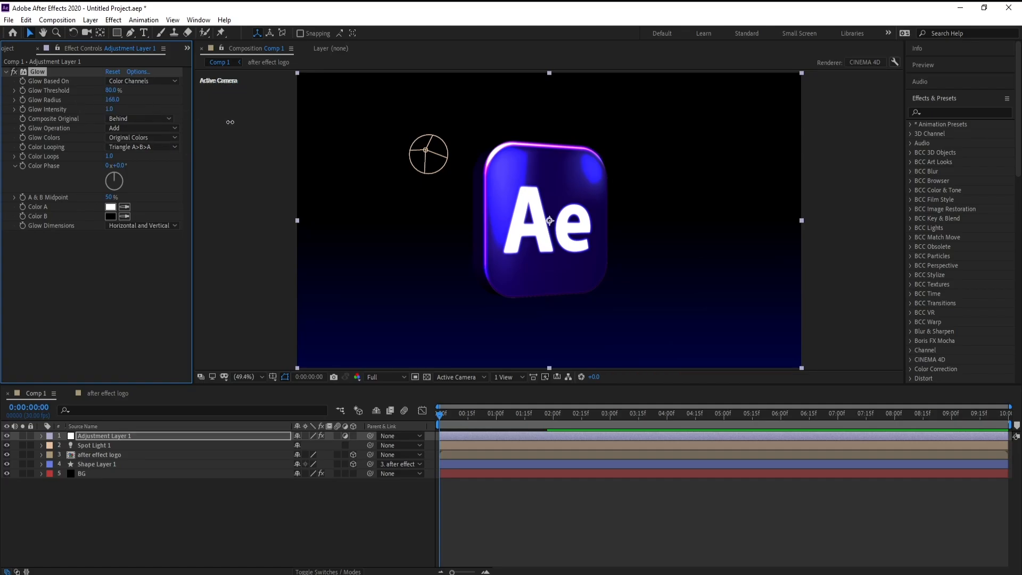
left_click(112, 100)
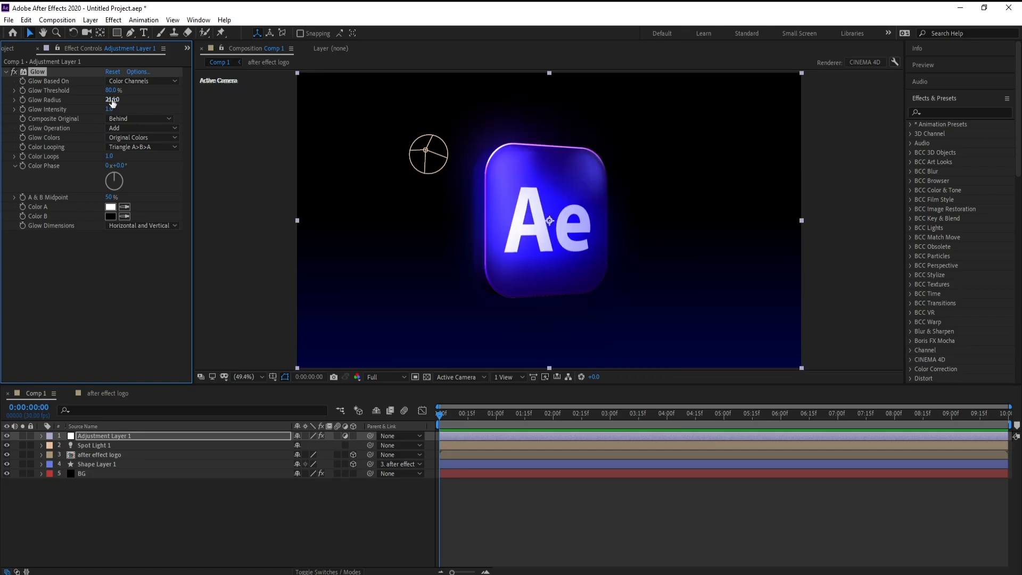
left_click_drag(140, 100, 229, 241)
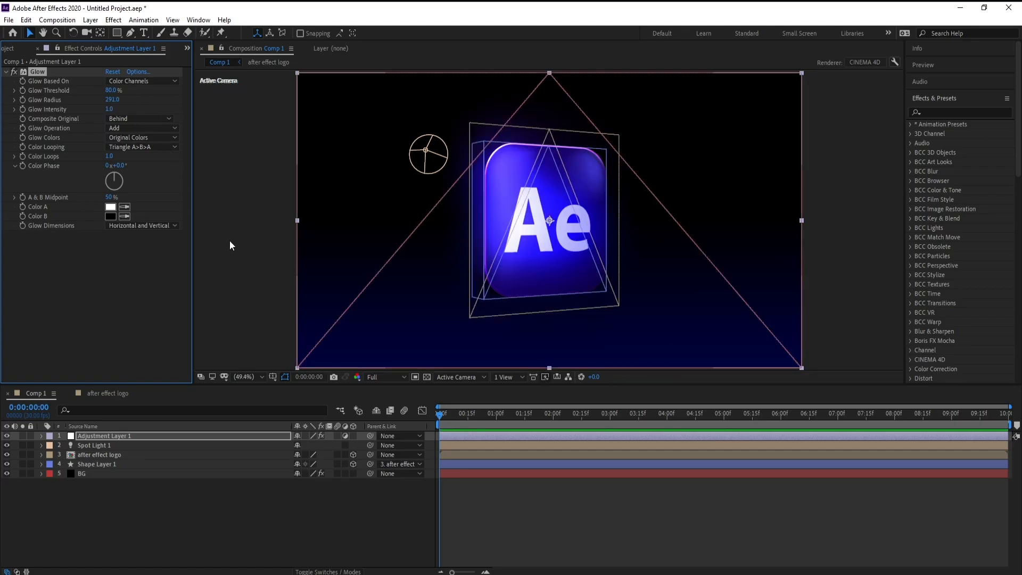
left_click(113, 100)
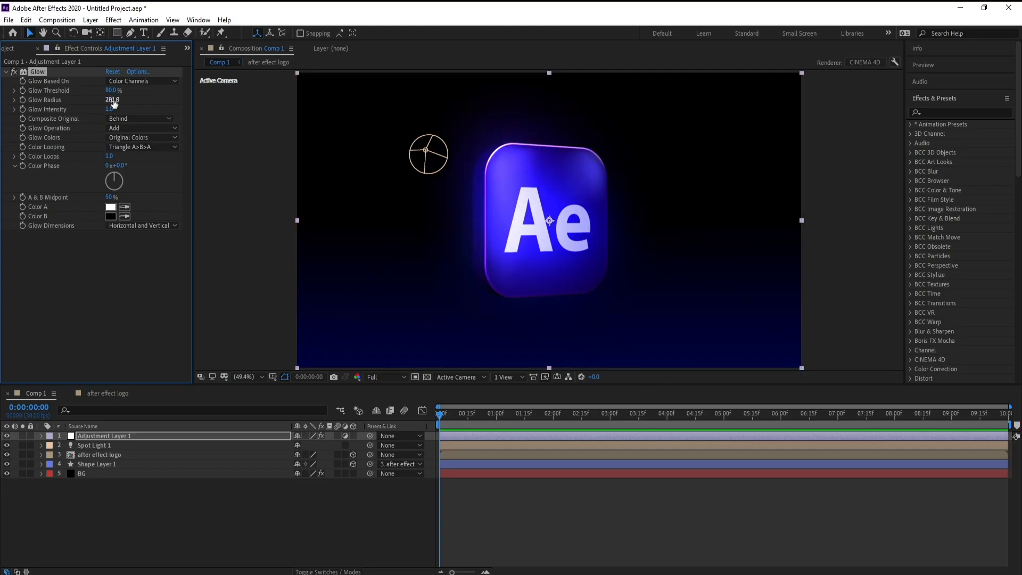
Apply Curves to the adjustment layer and shape its RGB curve into a gentle S, raising the highlights and lowering the shadows.
left_click(110, 22)
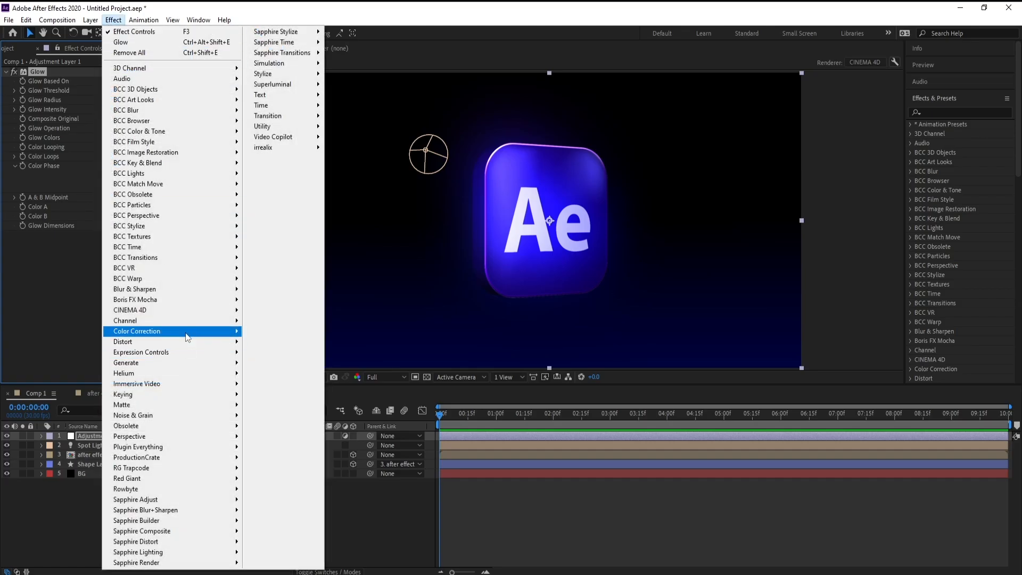
mouse_move(202, 331)
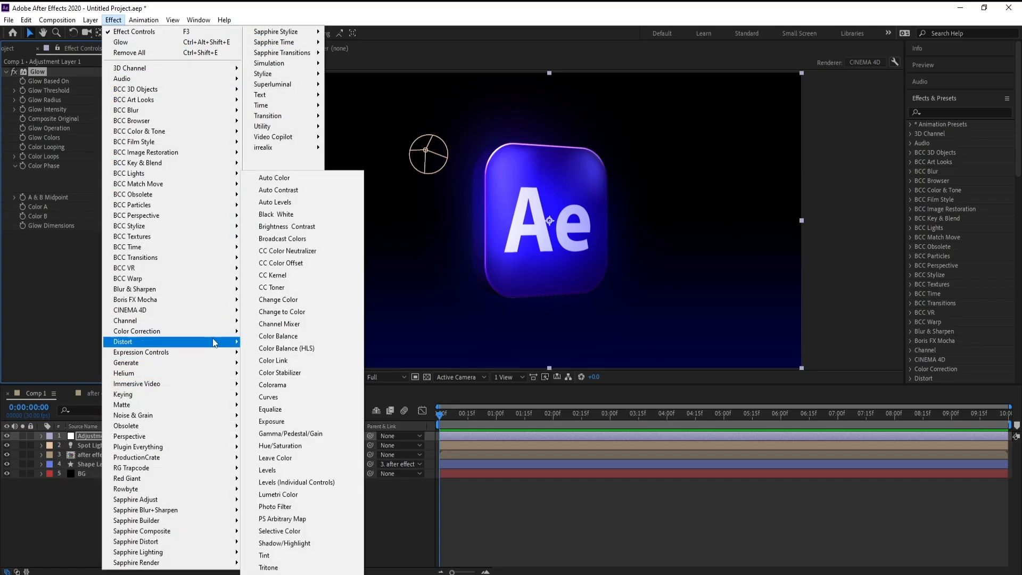
left_click(293, 398)
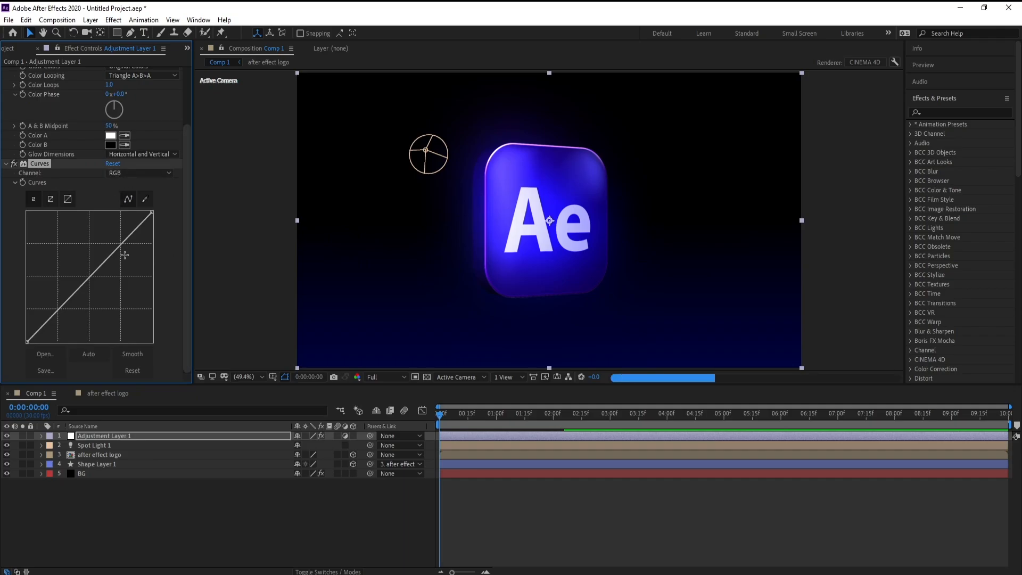
left_click_drag(114, 251, 110, 246)
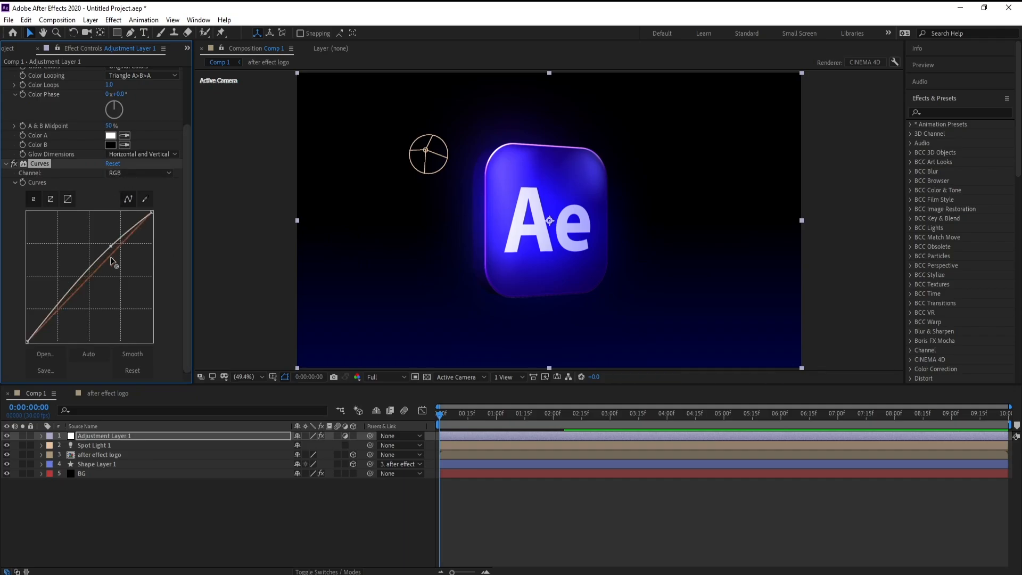
left_click_drag(64, 299, 67, 308)
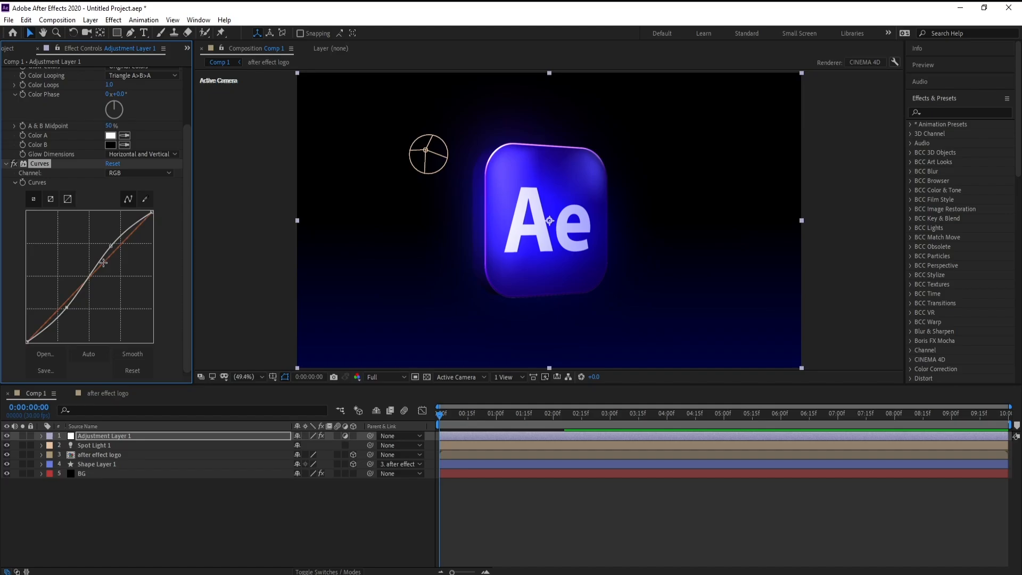